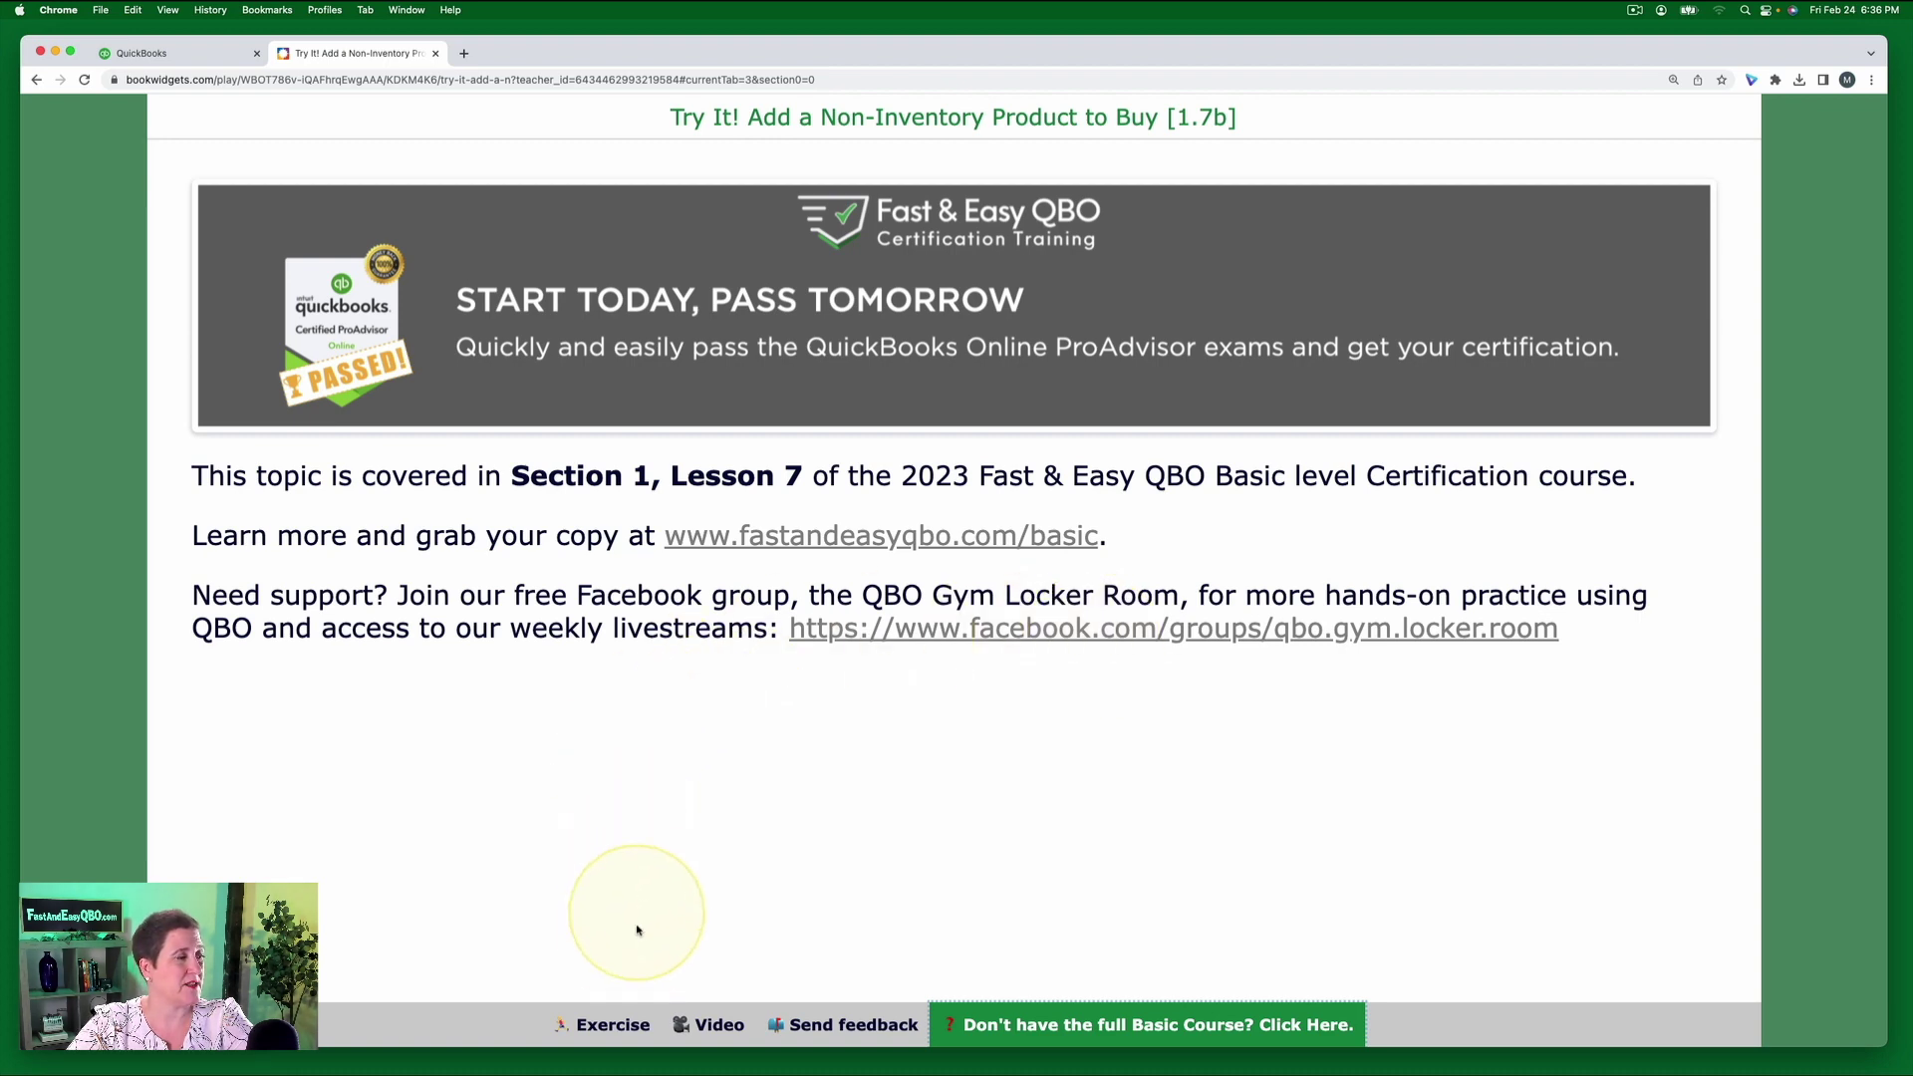
- Open the hands-on exercise and read the fertilizer scenario through to the Step 1 instructions
click(608, 1024)
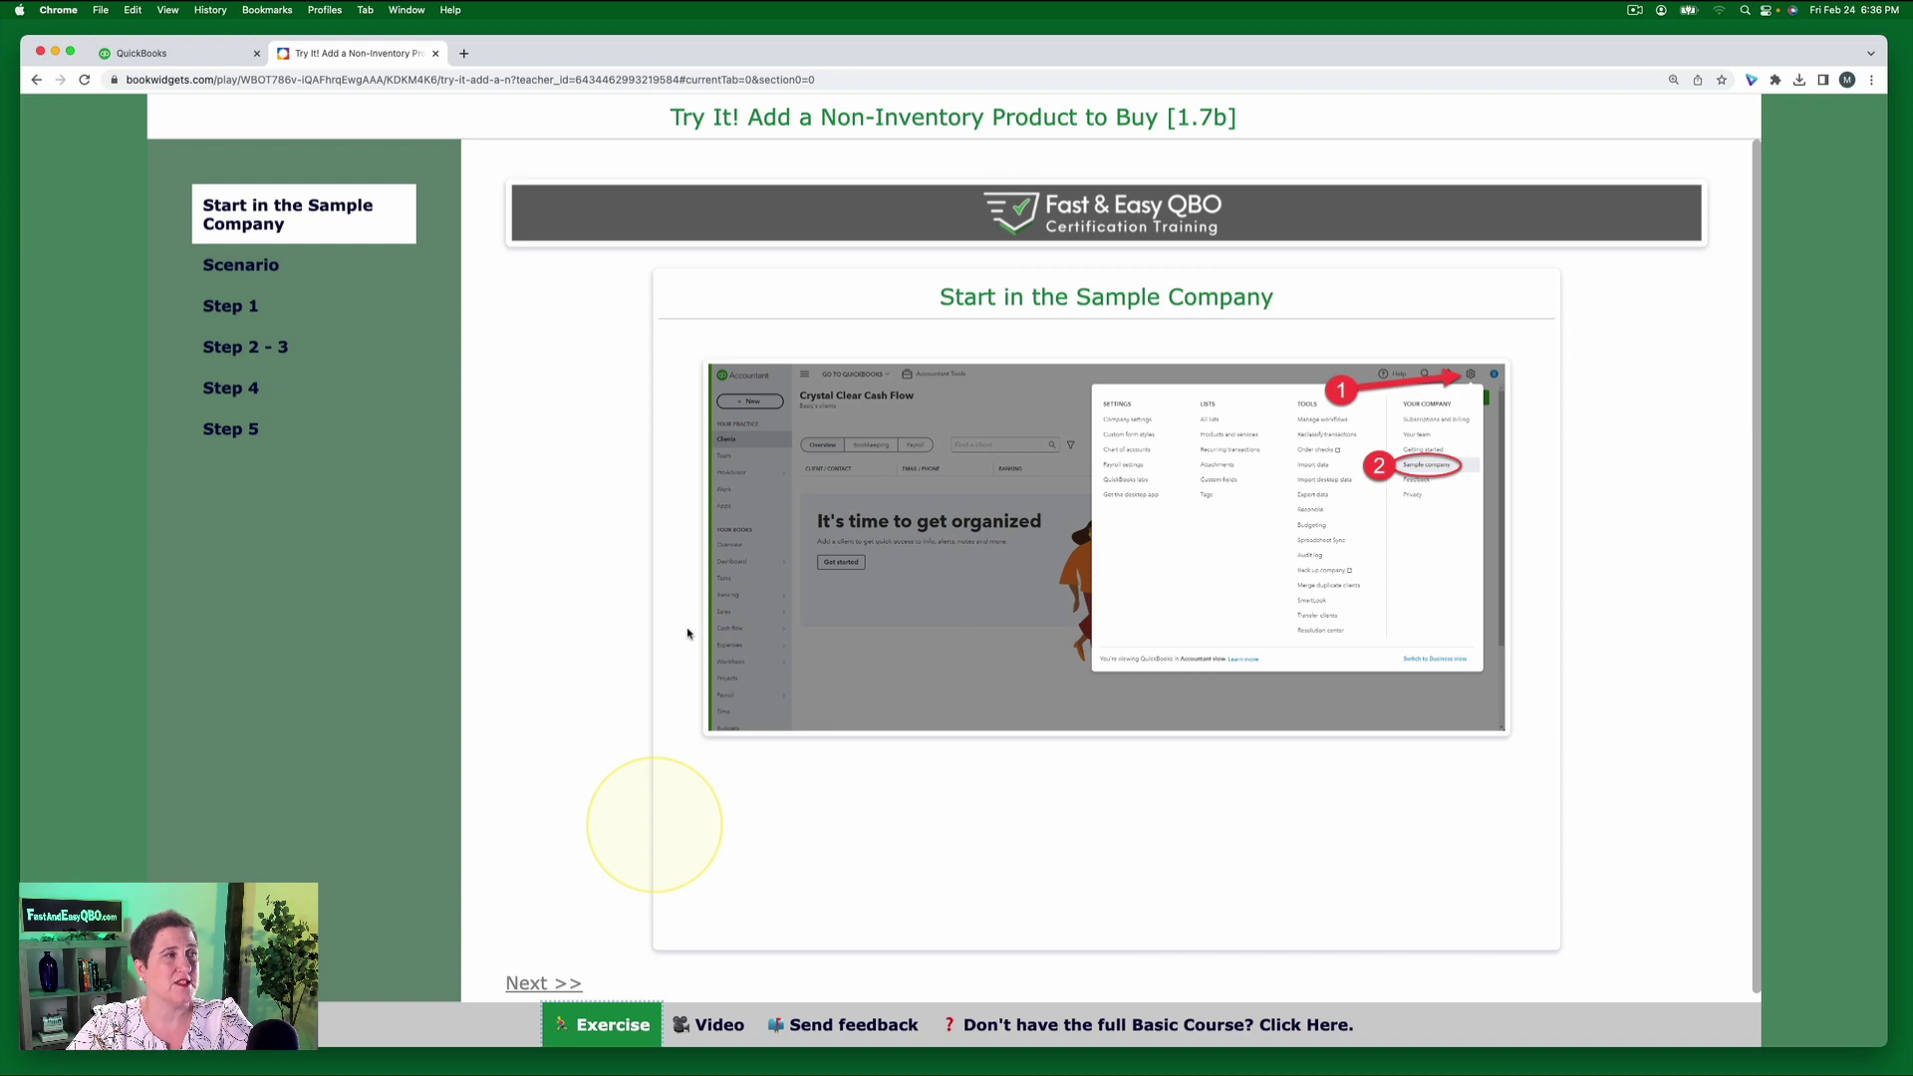
click(146, 54)
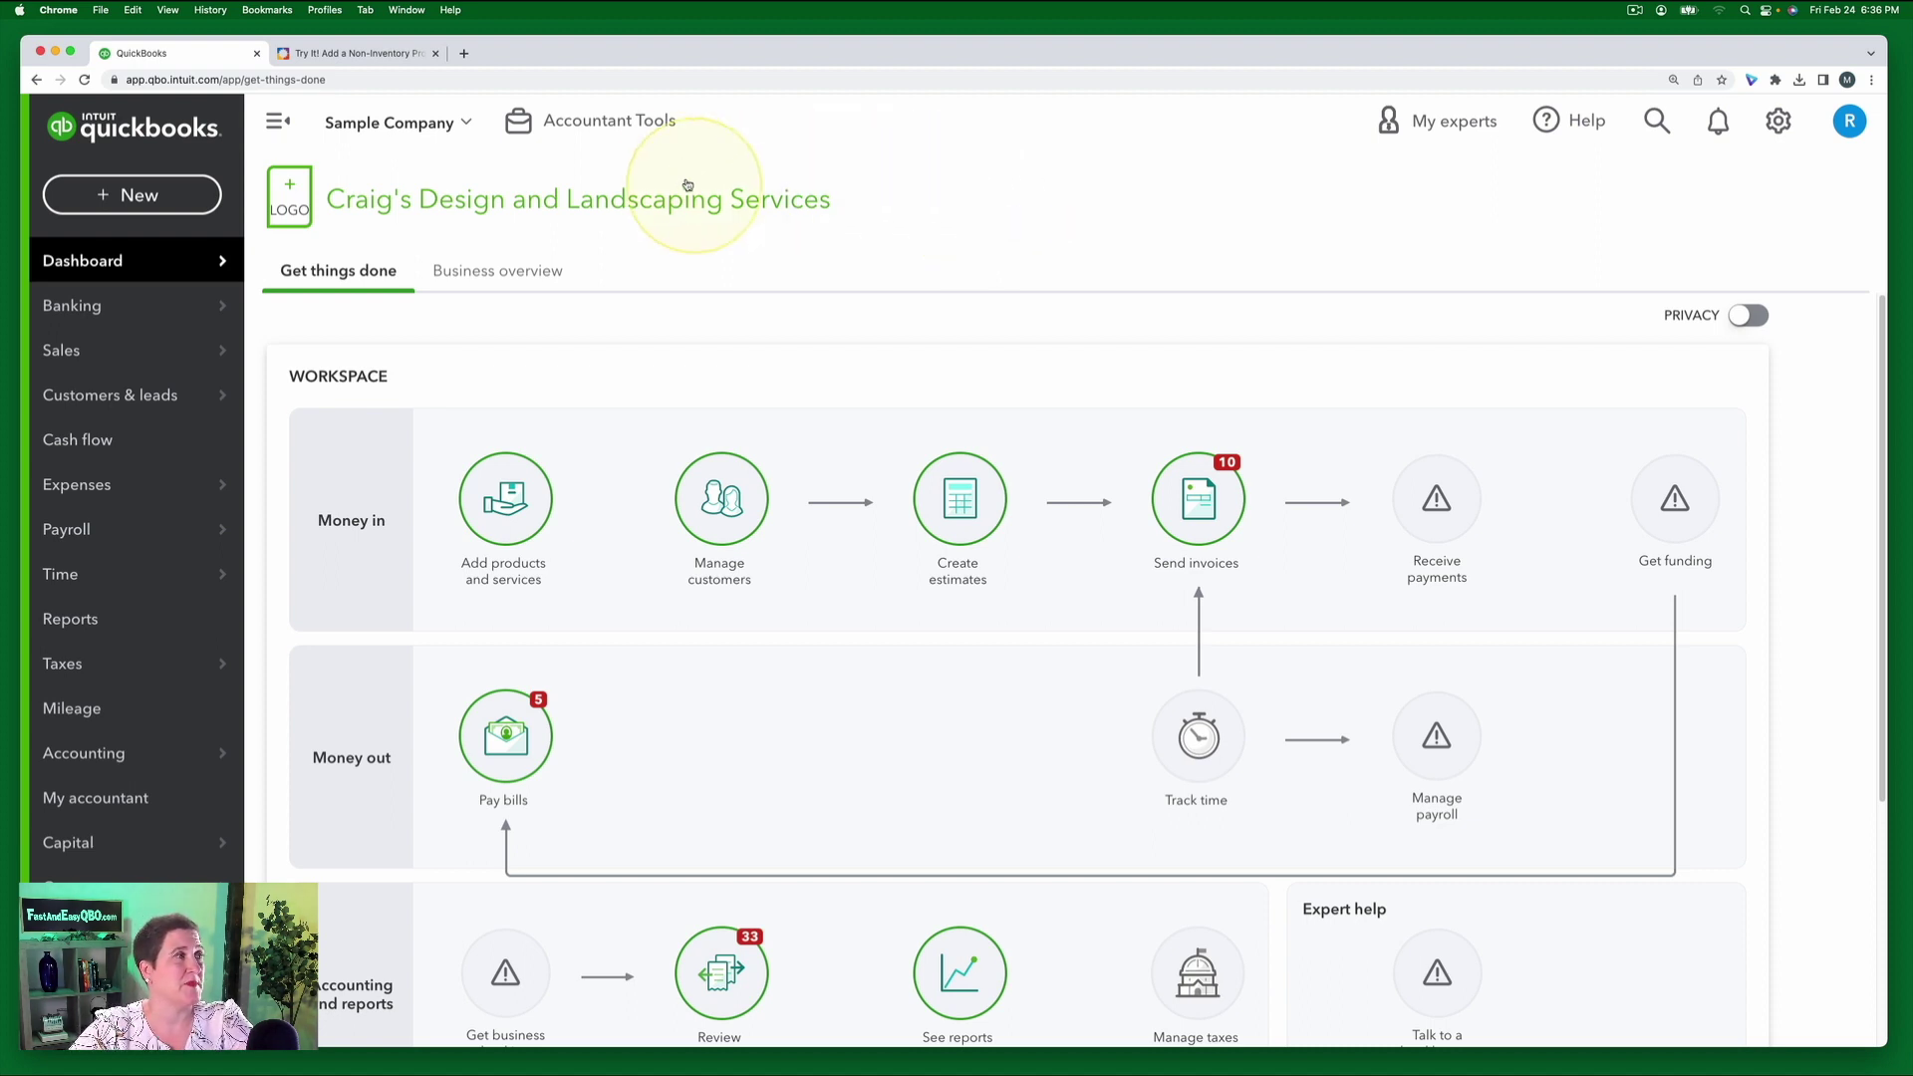
click(368, 55)
click(252, 267)
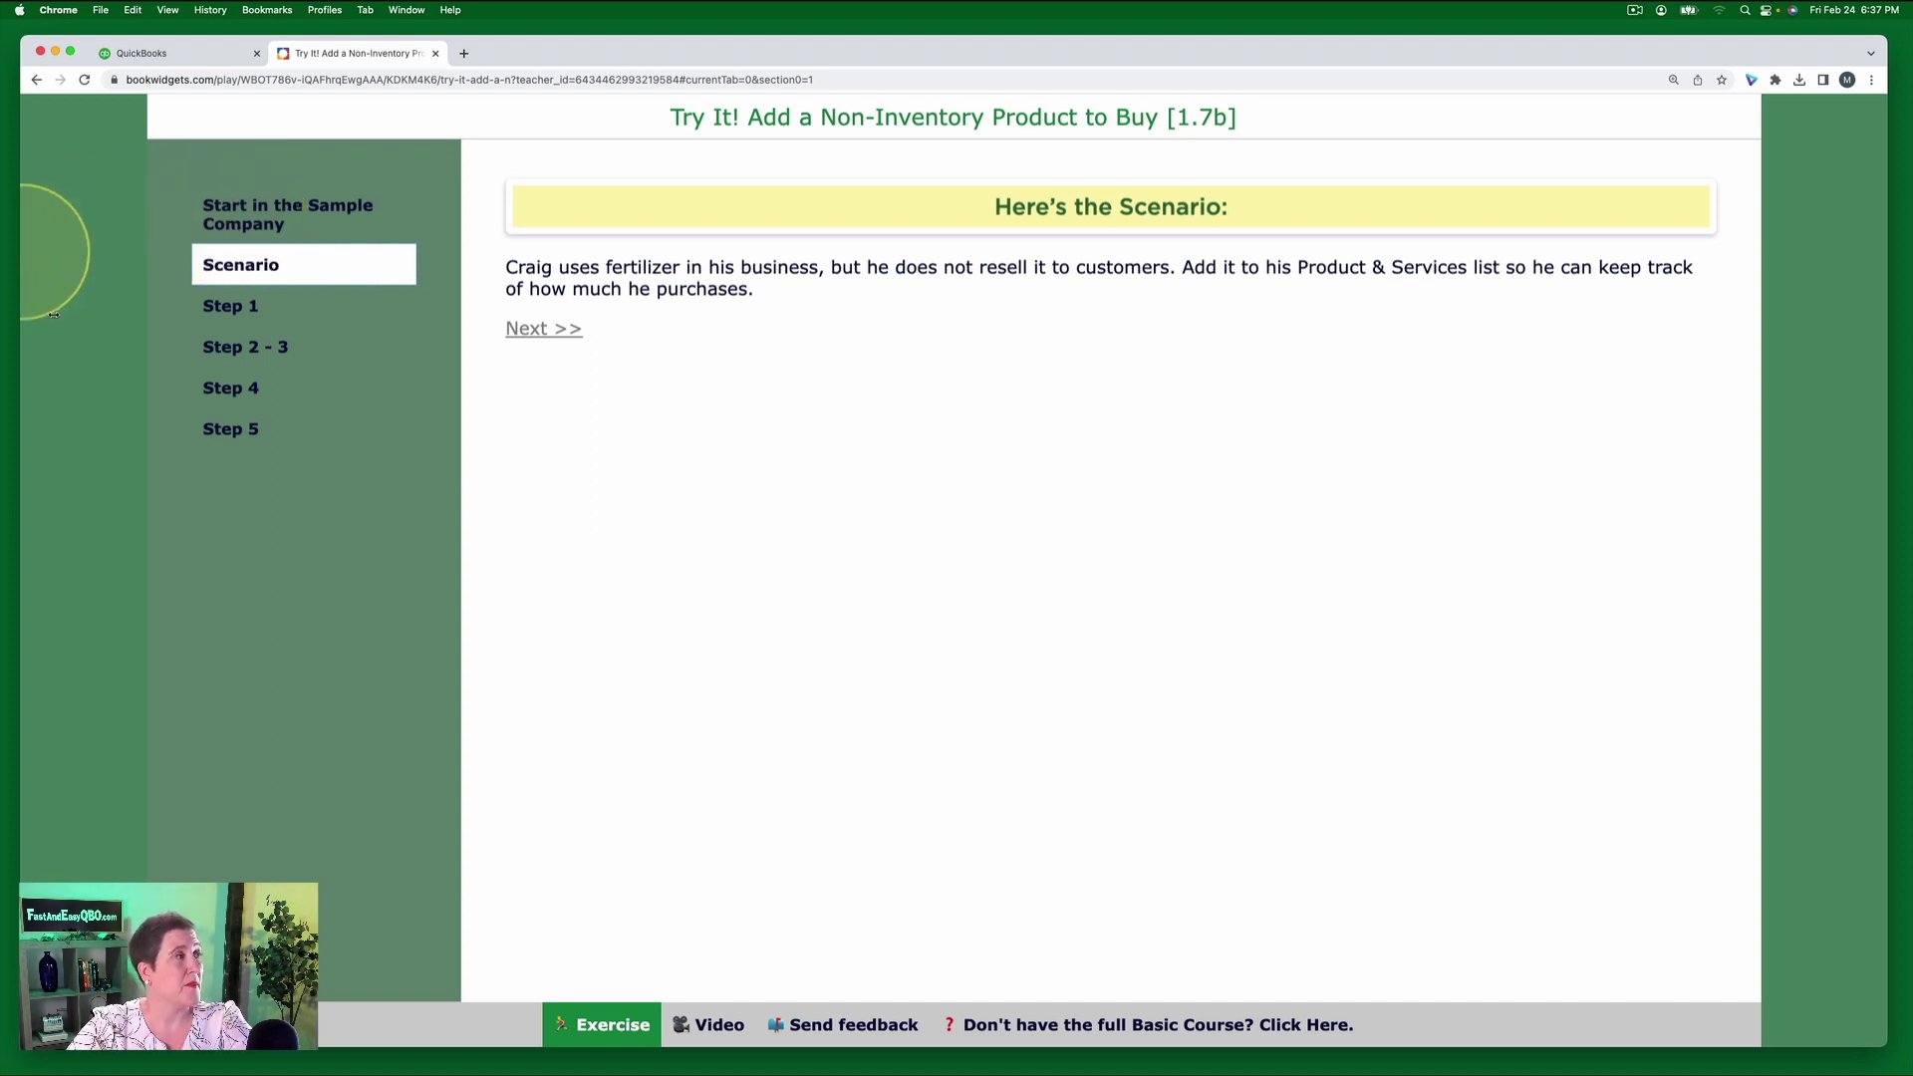
click(239, 309)
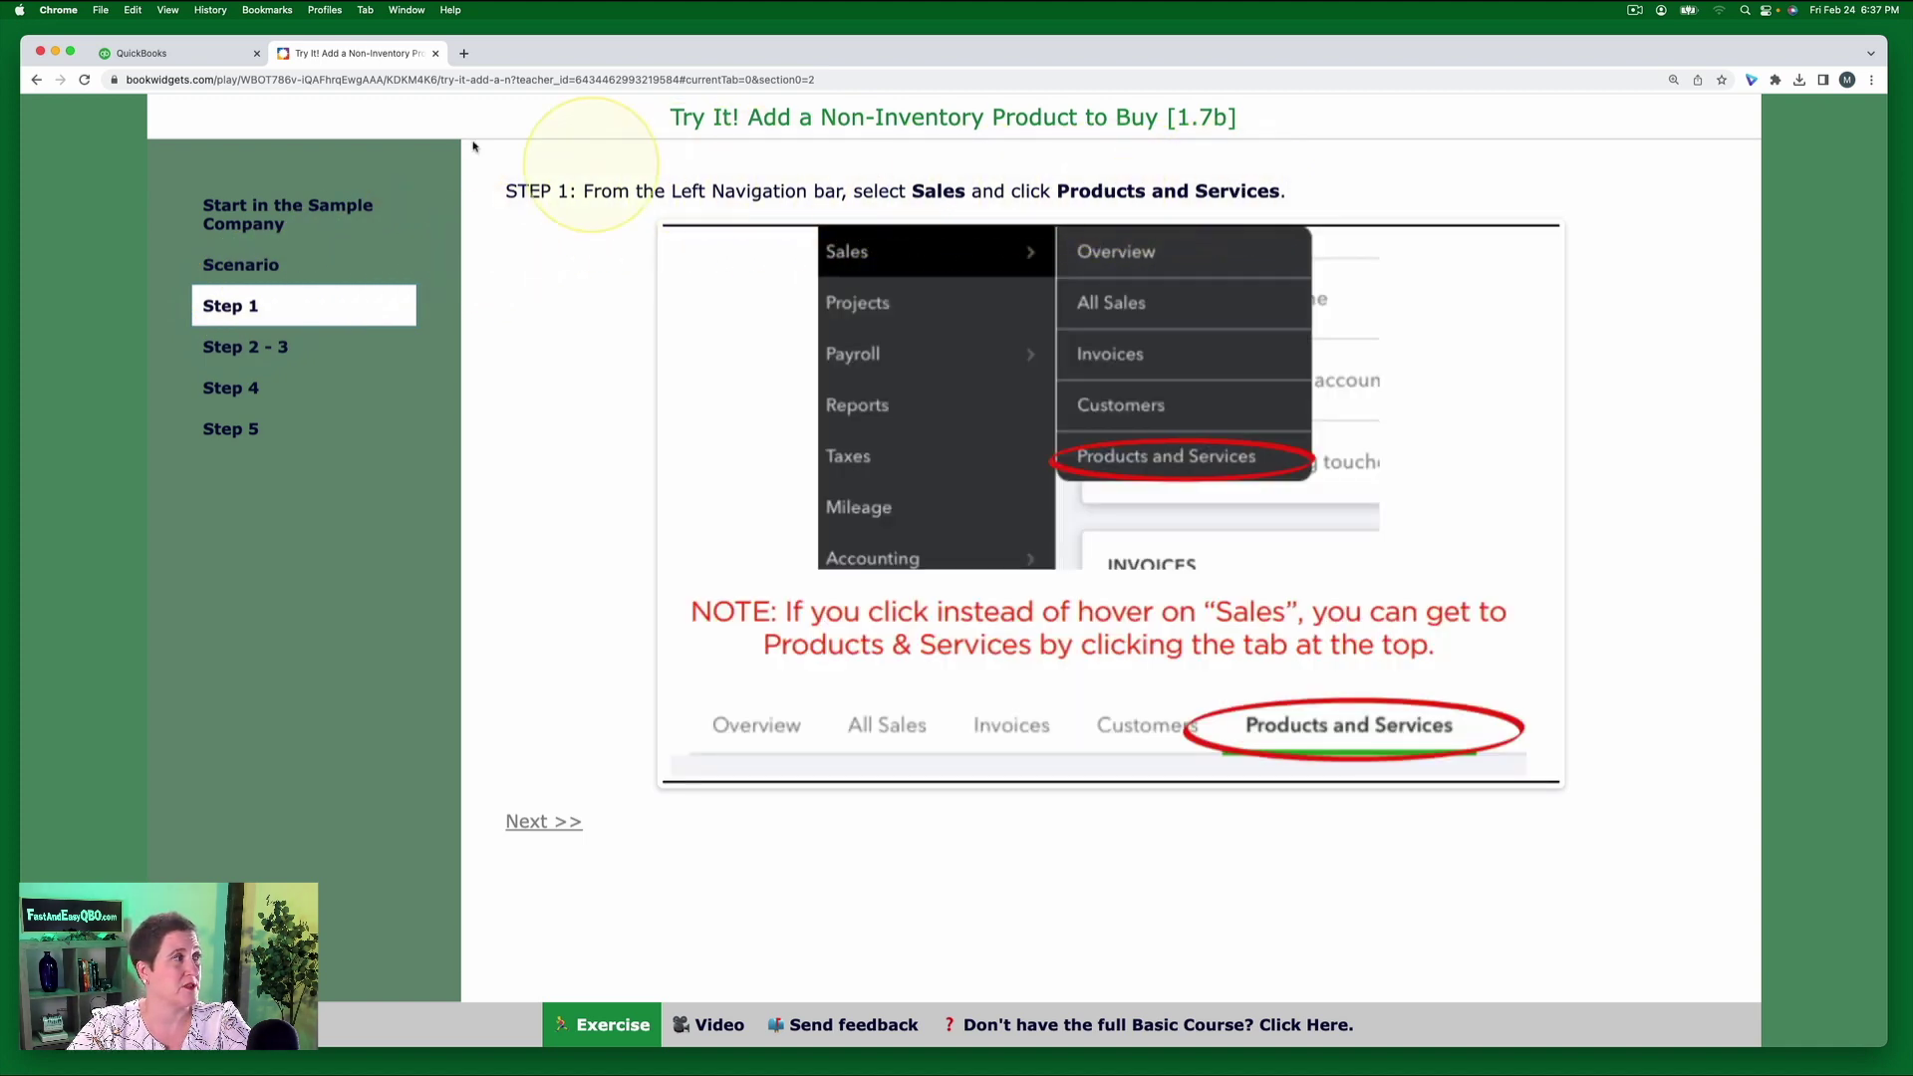
- Go to Sales > Products and Services, then read the exercise's Steps 2 and 3
click(188, 54)
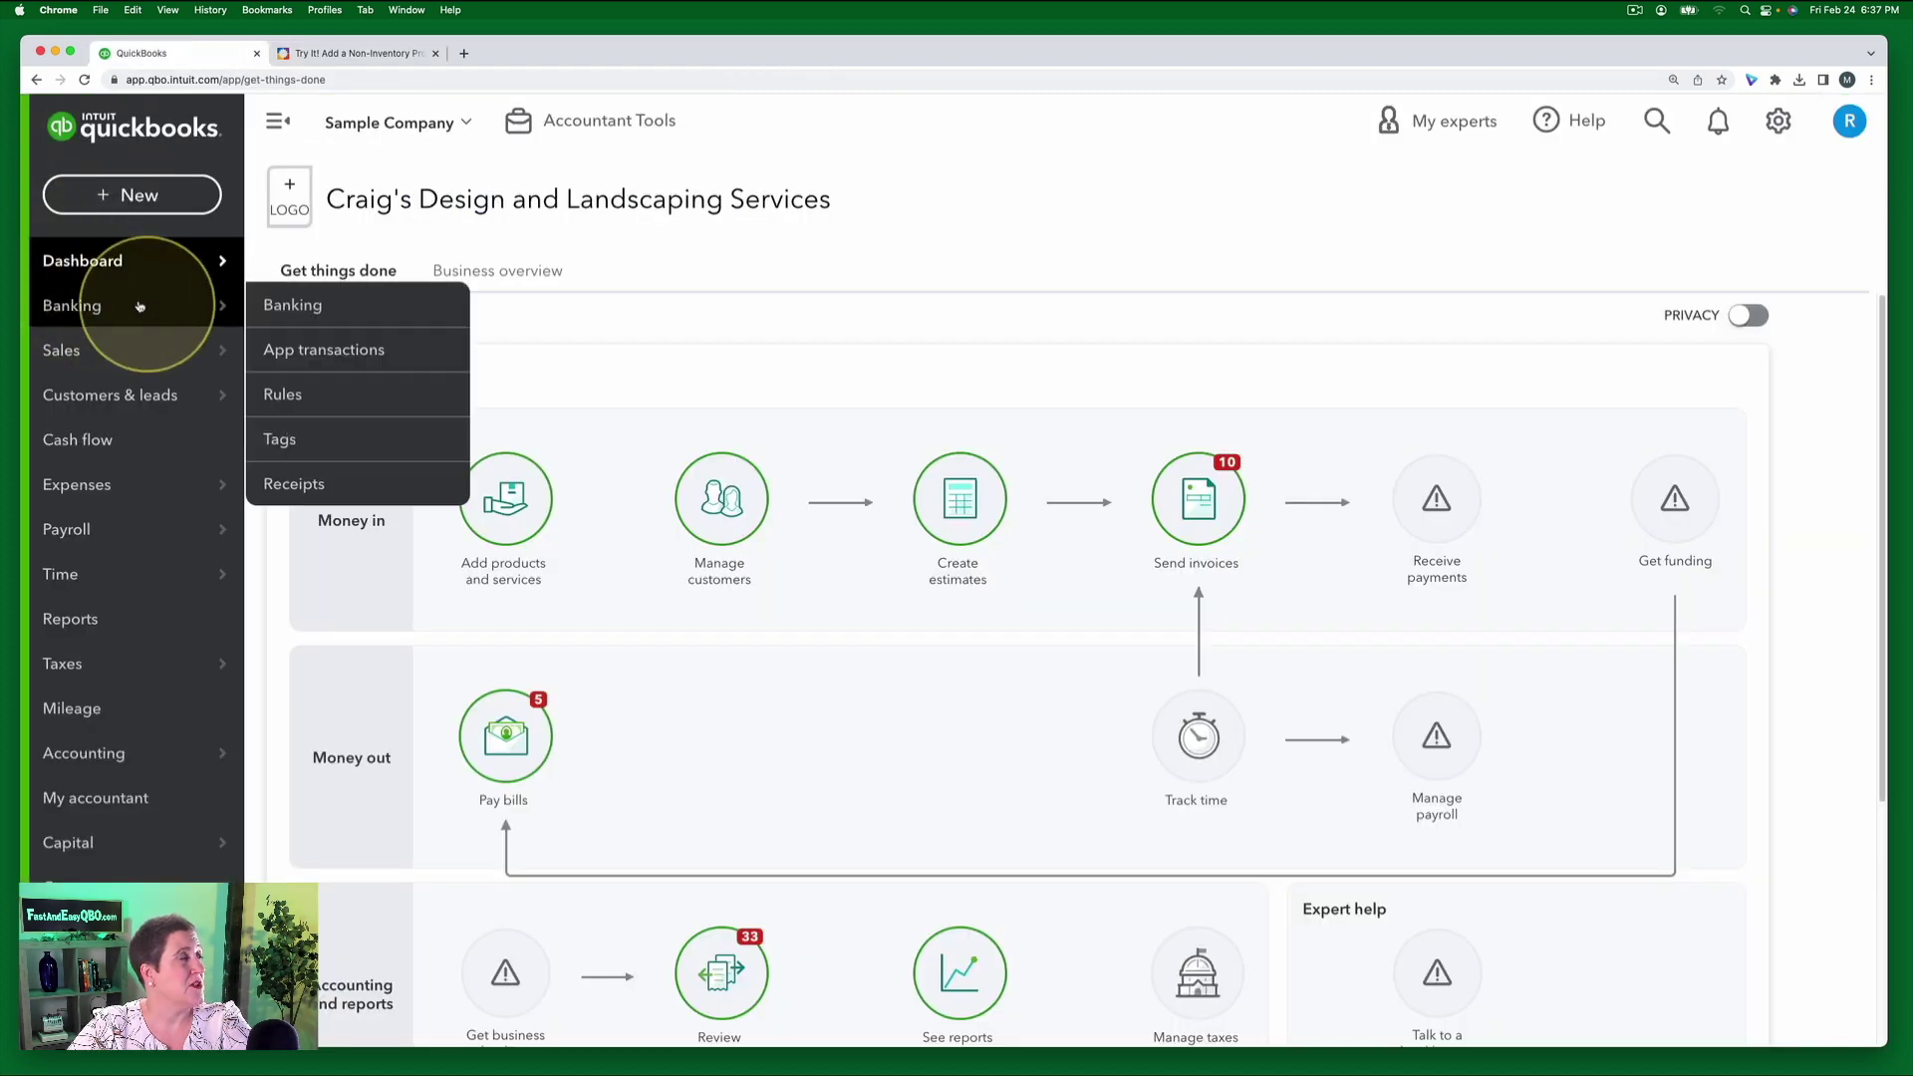
mouse_move(93, 361)
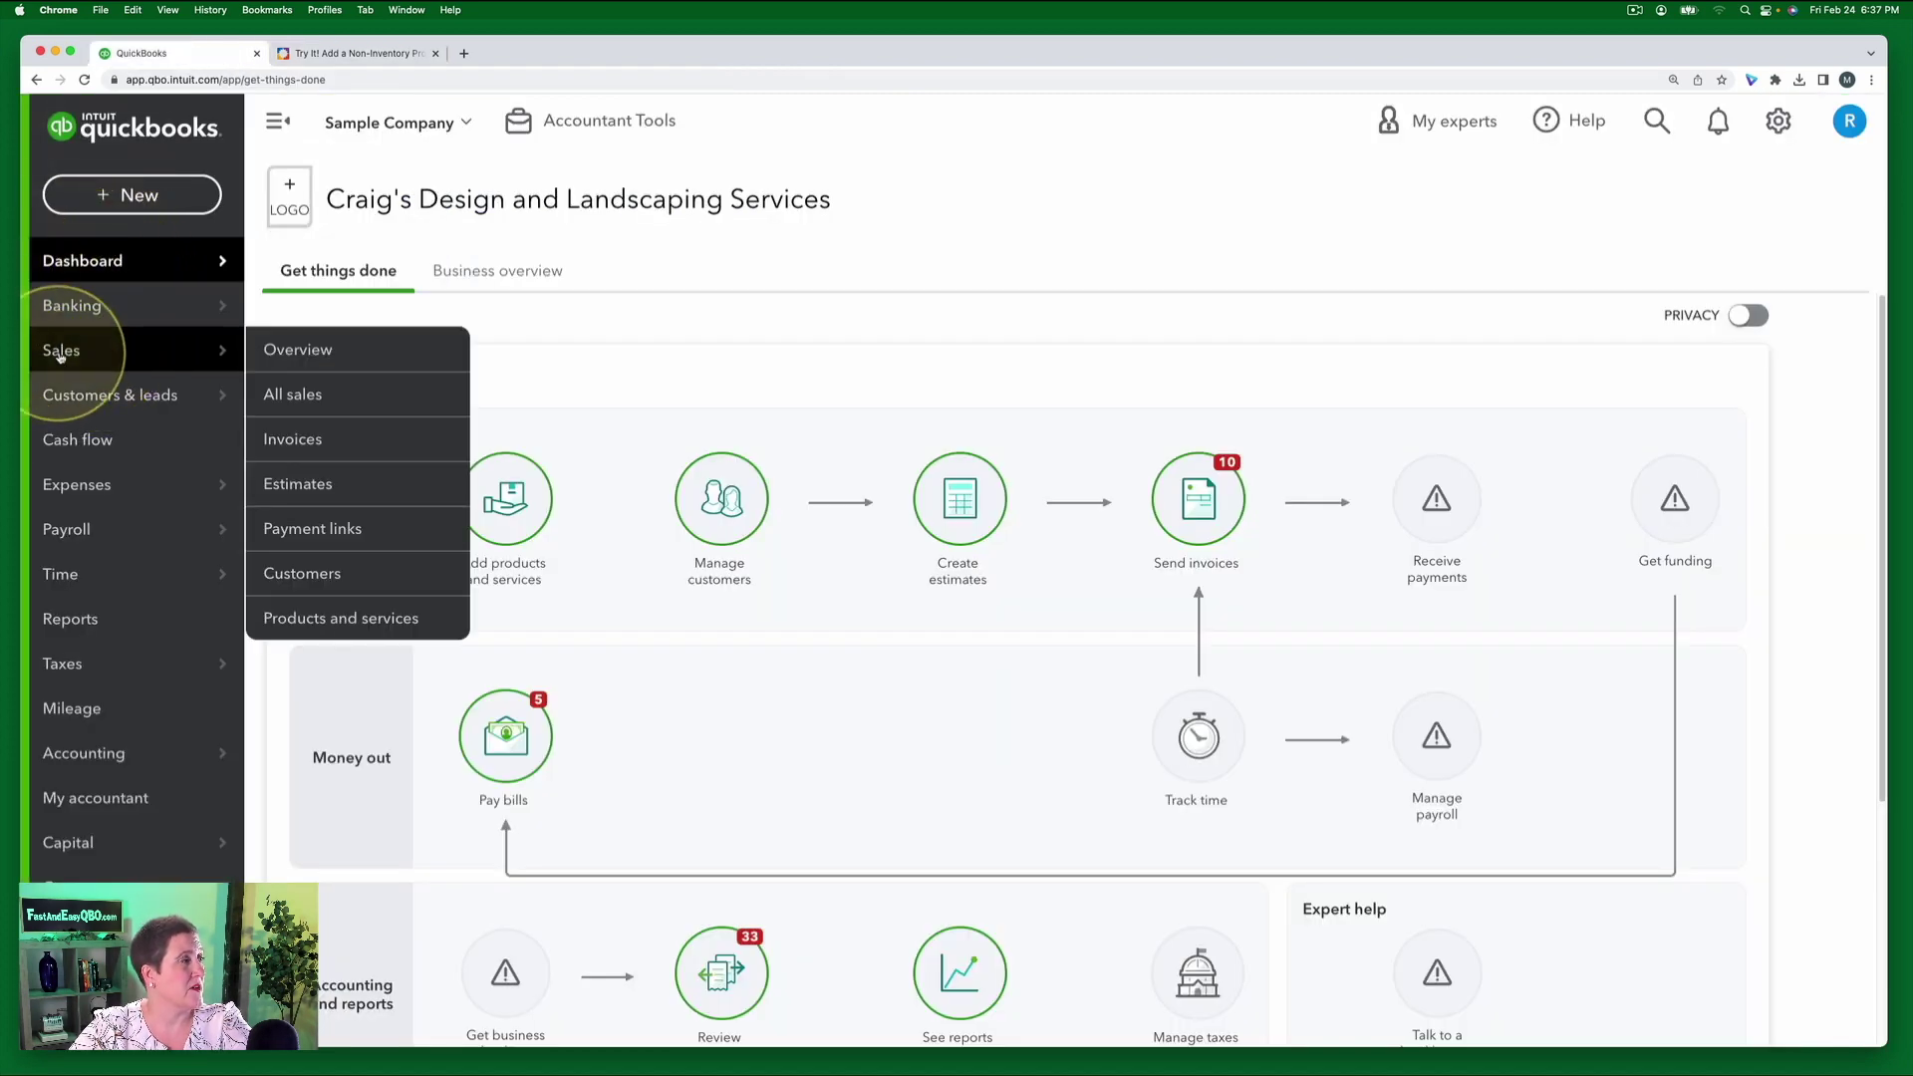
click(349, 619)
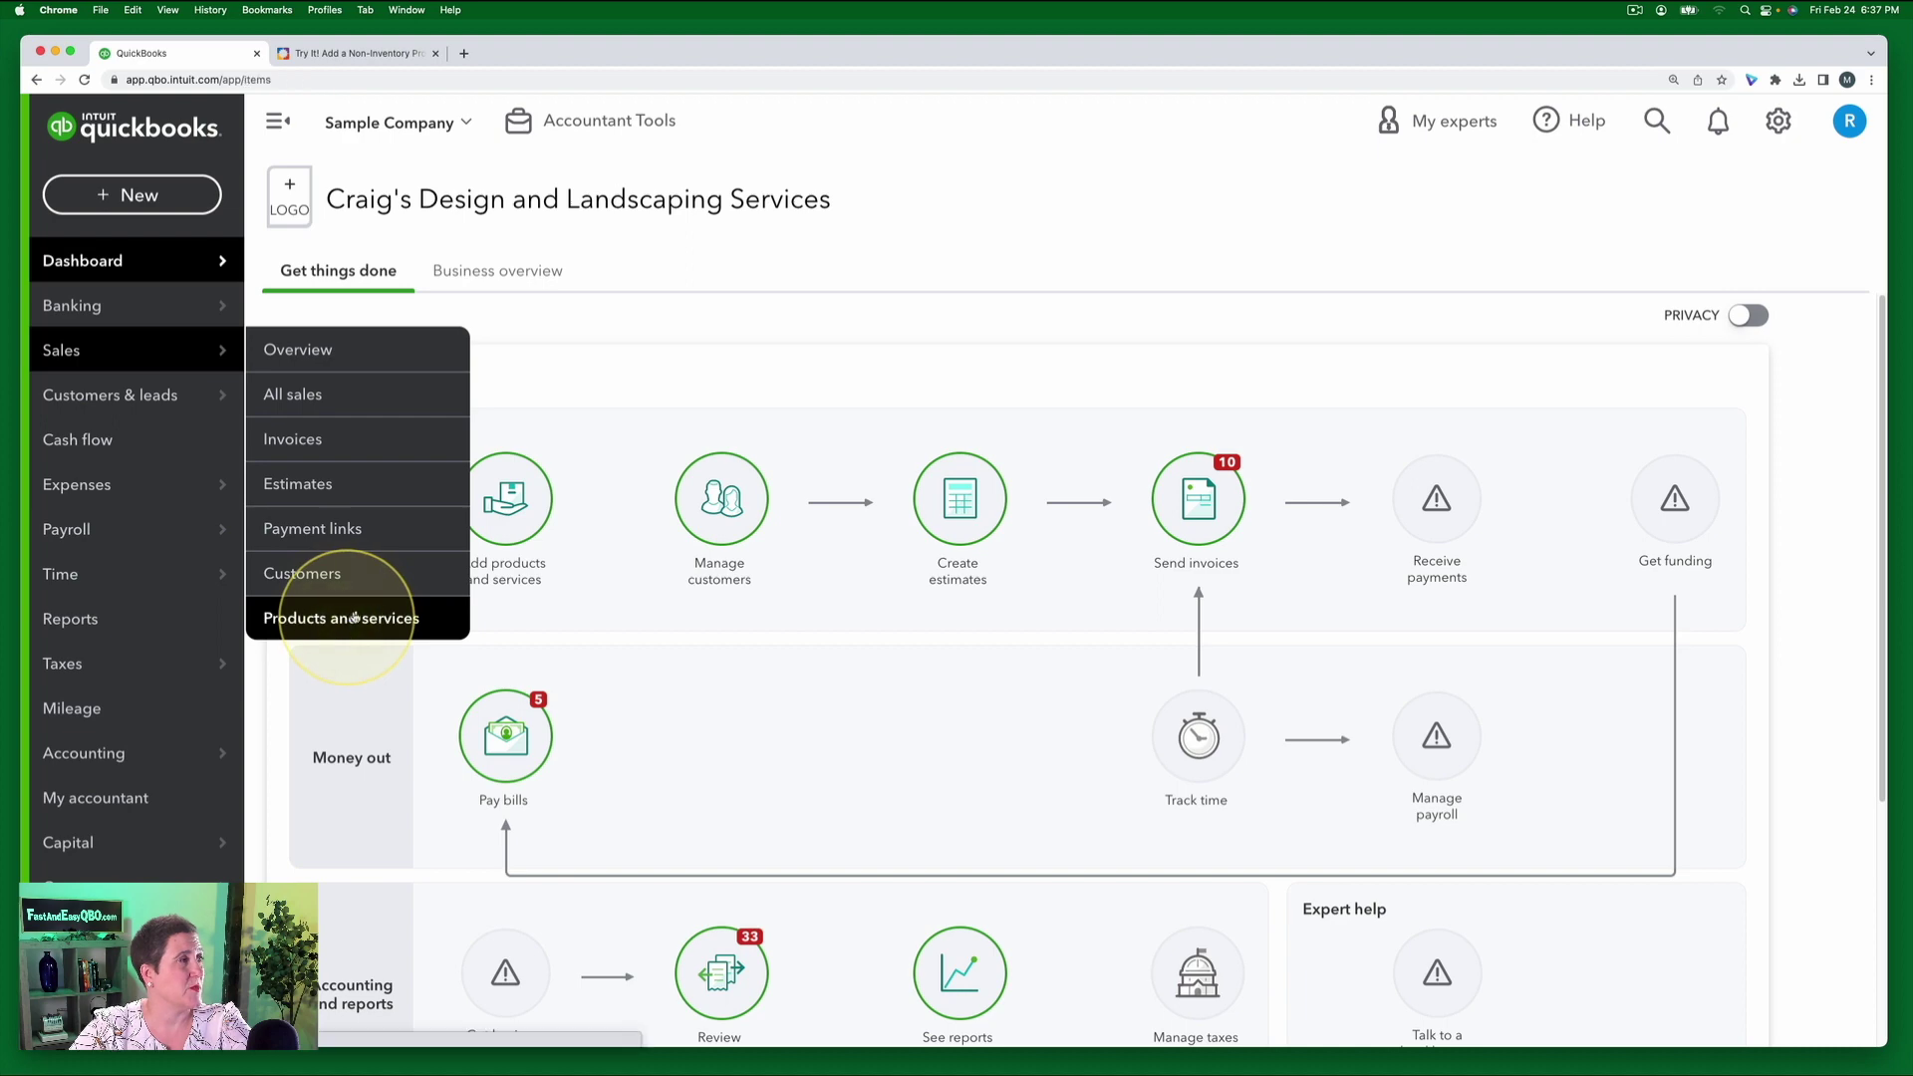
click(349, 54)
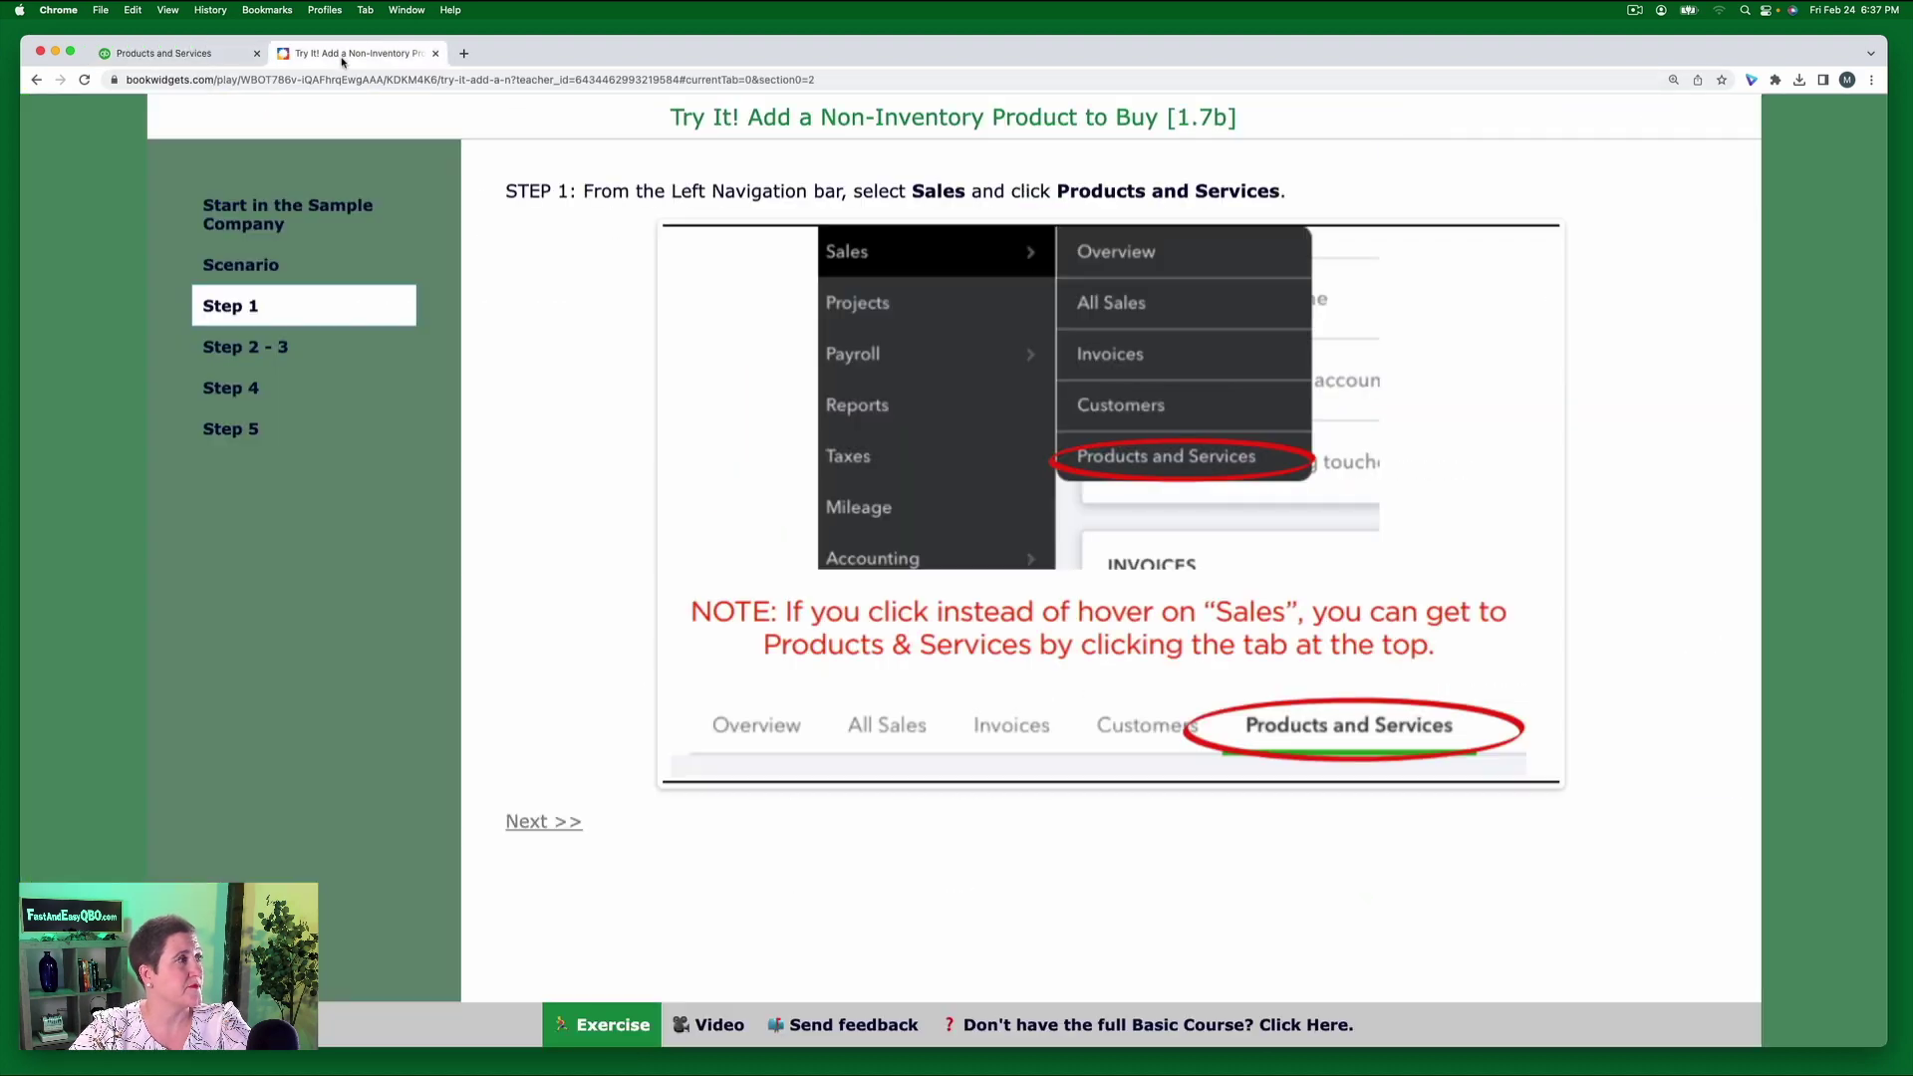
click(298, 346)
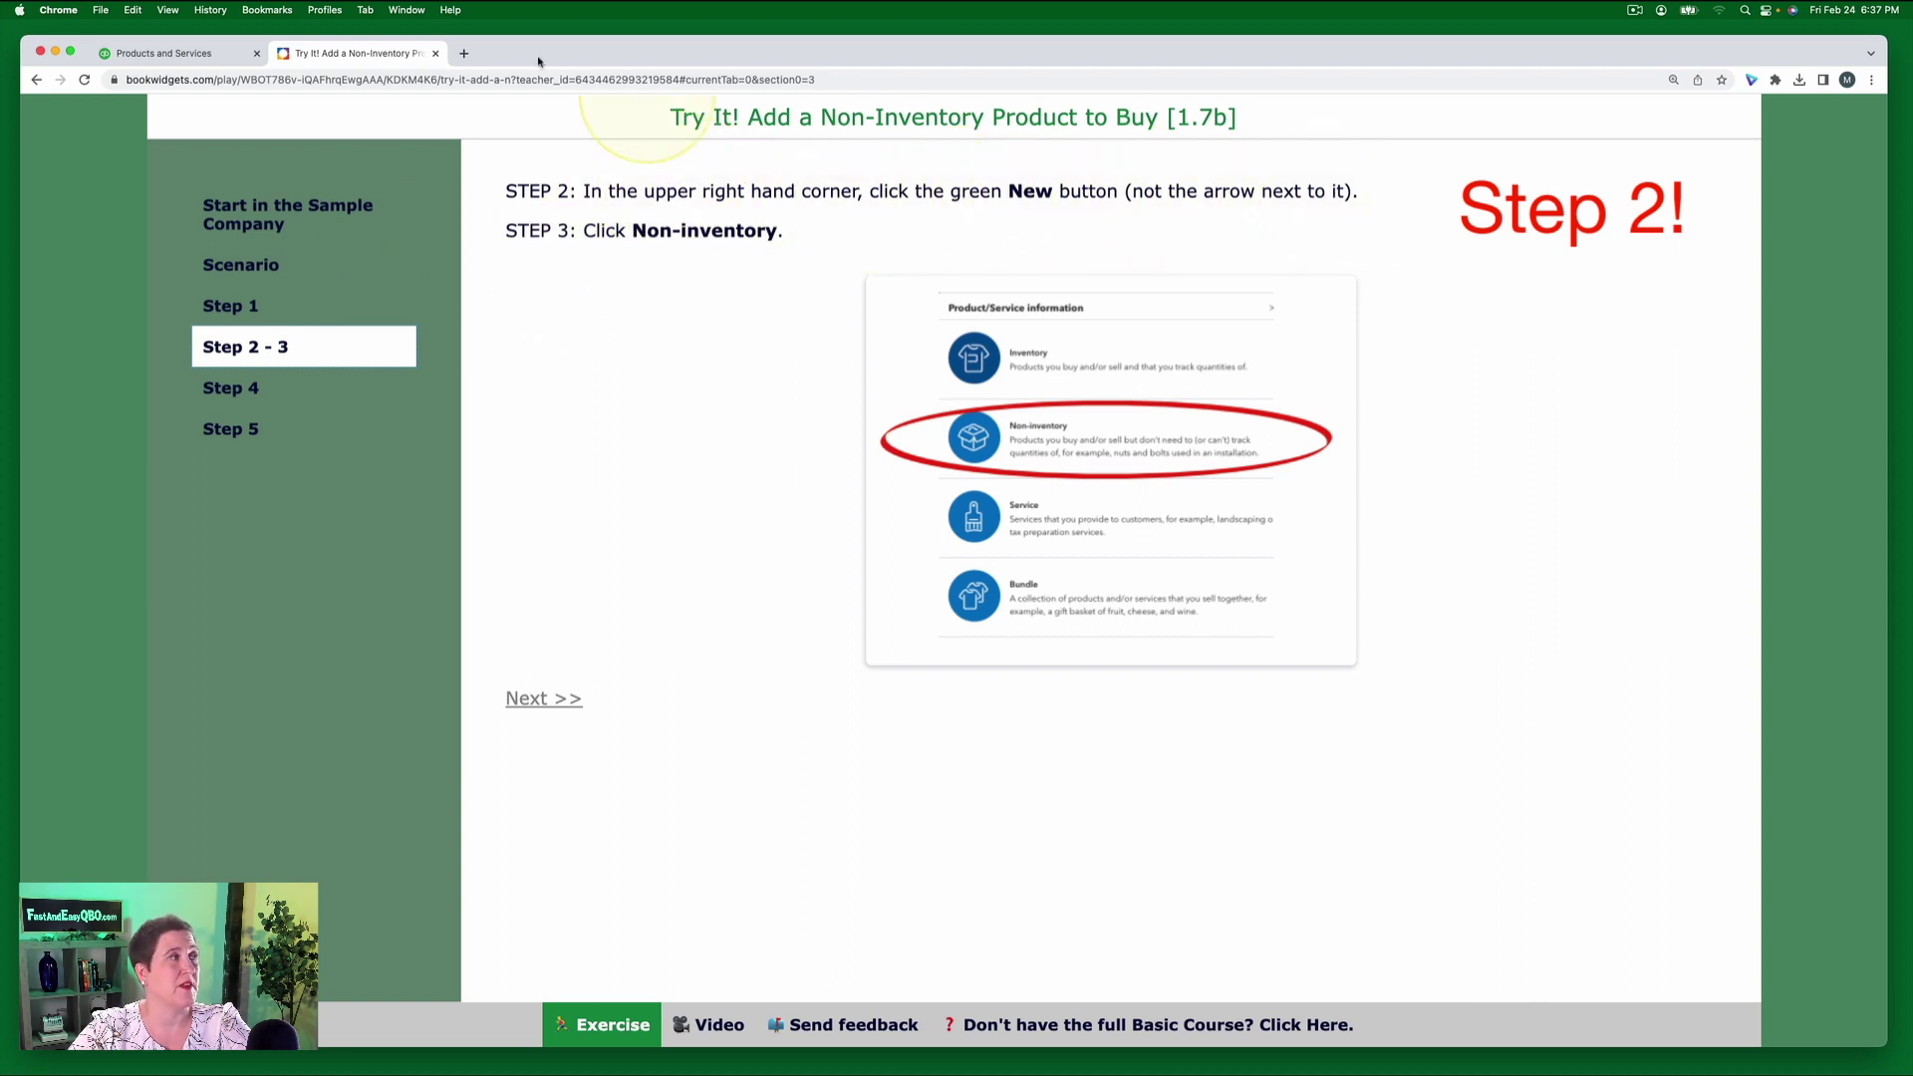
- Start a new product/service and choose the Non-inventory item type
click(248, 56)
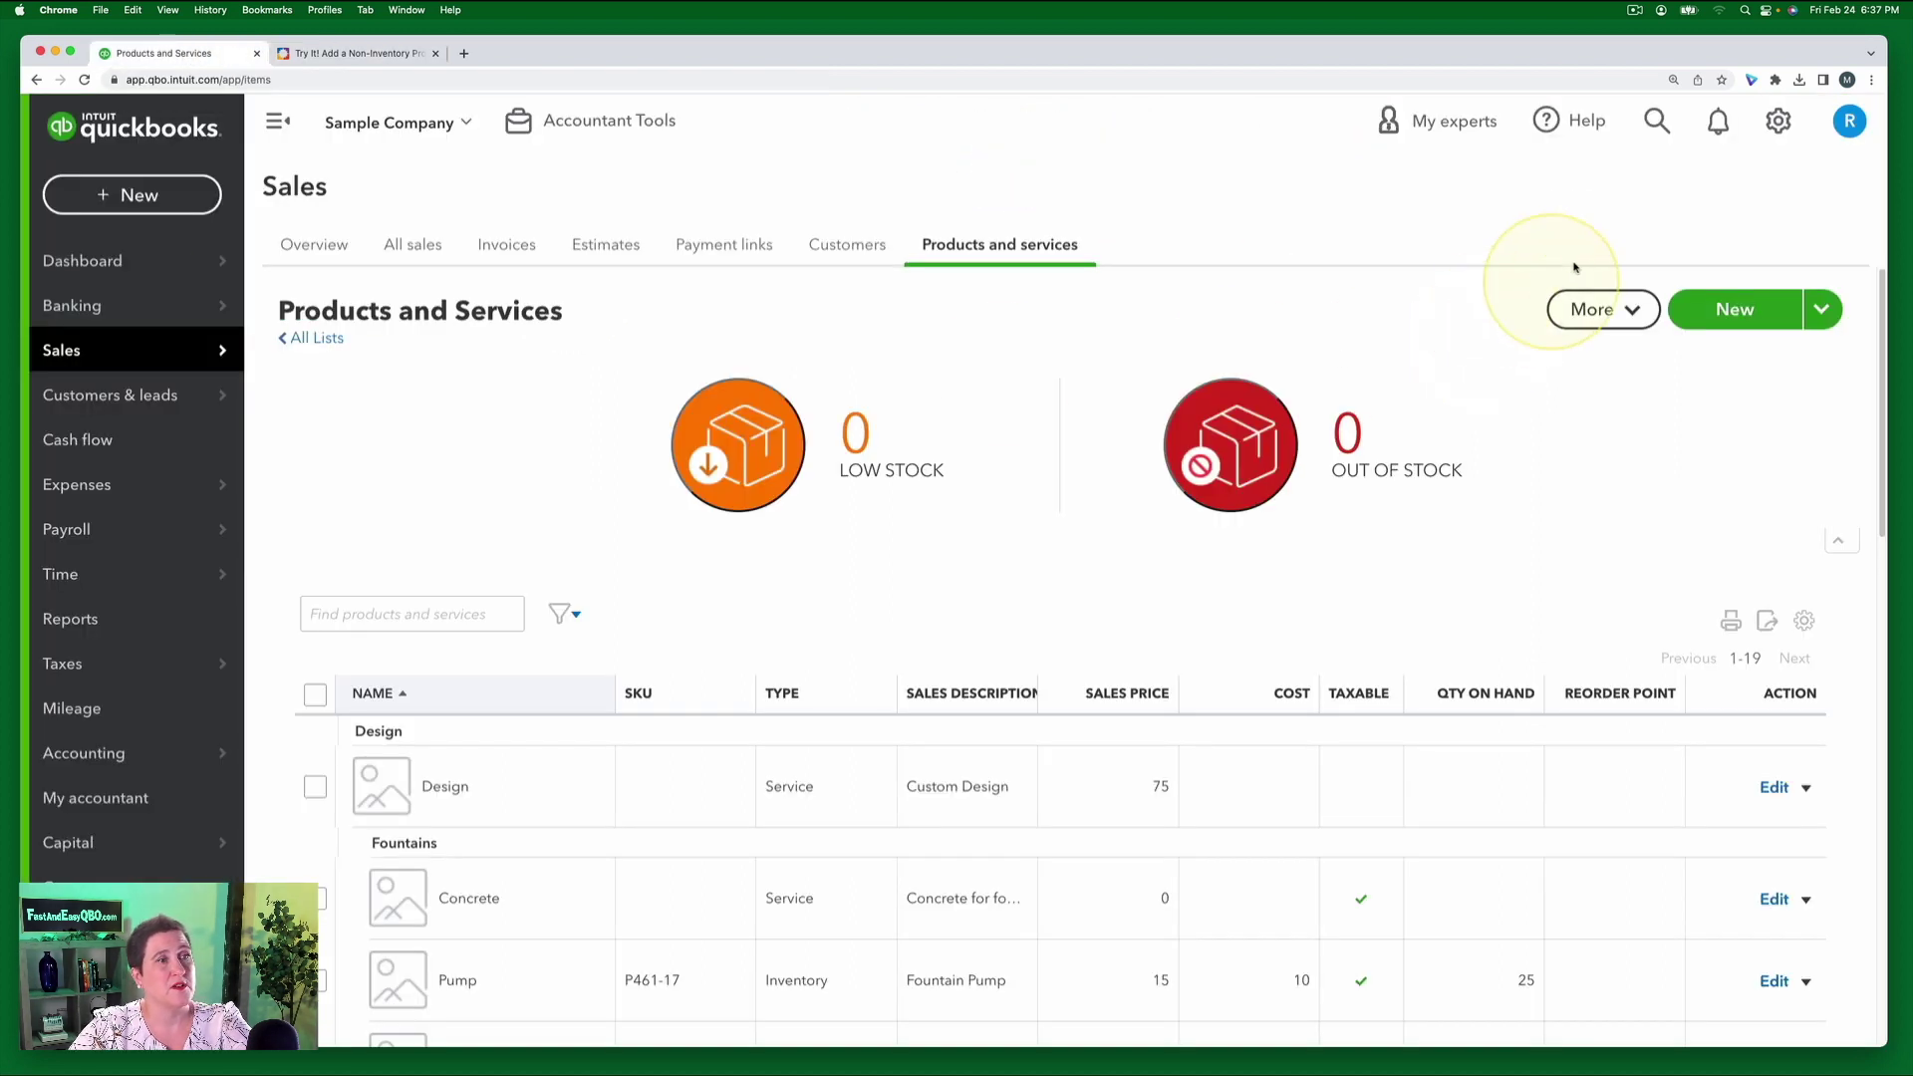
click(1734, 309)
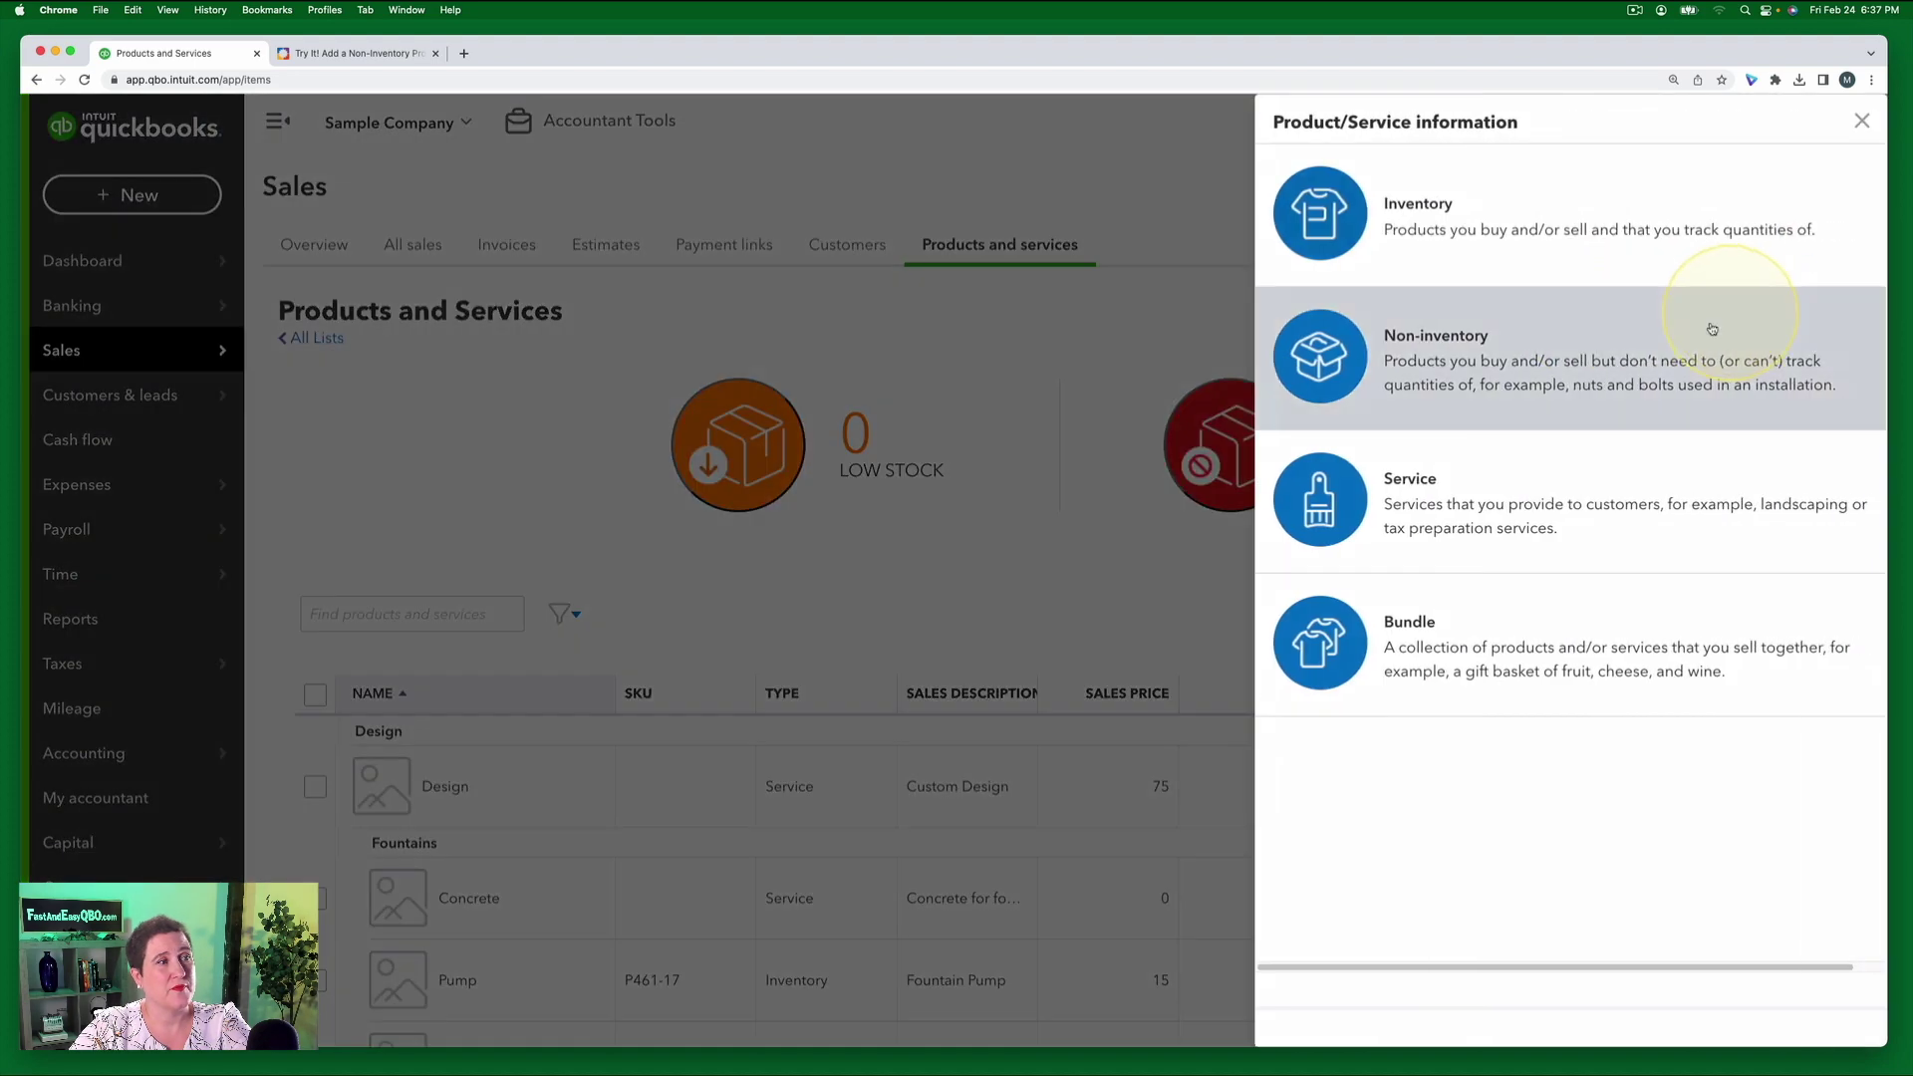
click(371, 53)
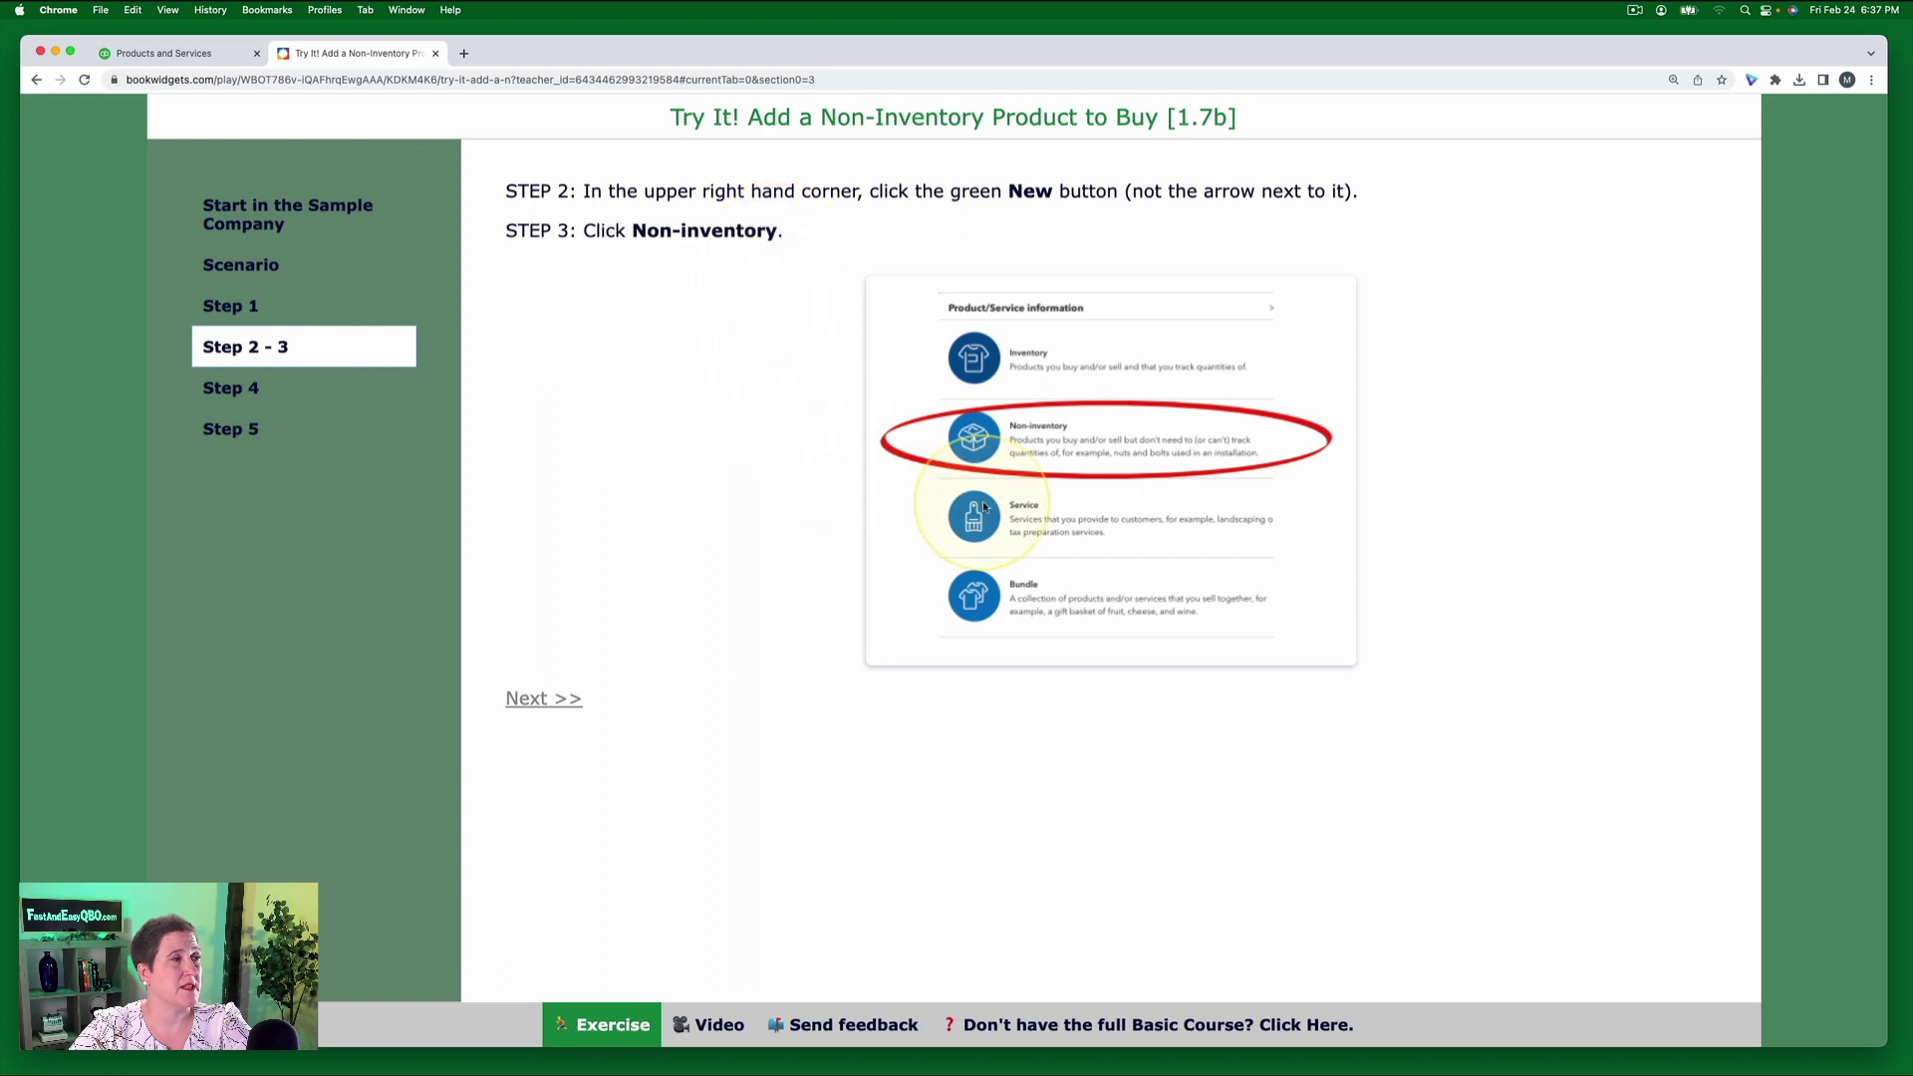
click(179, 52)
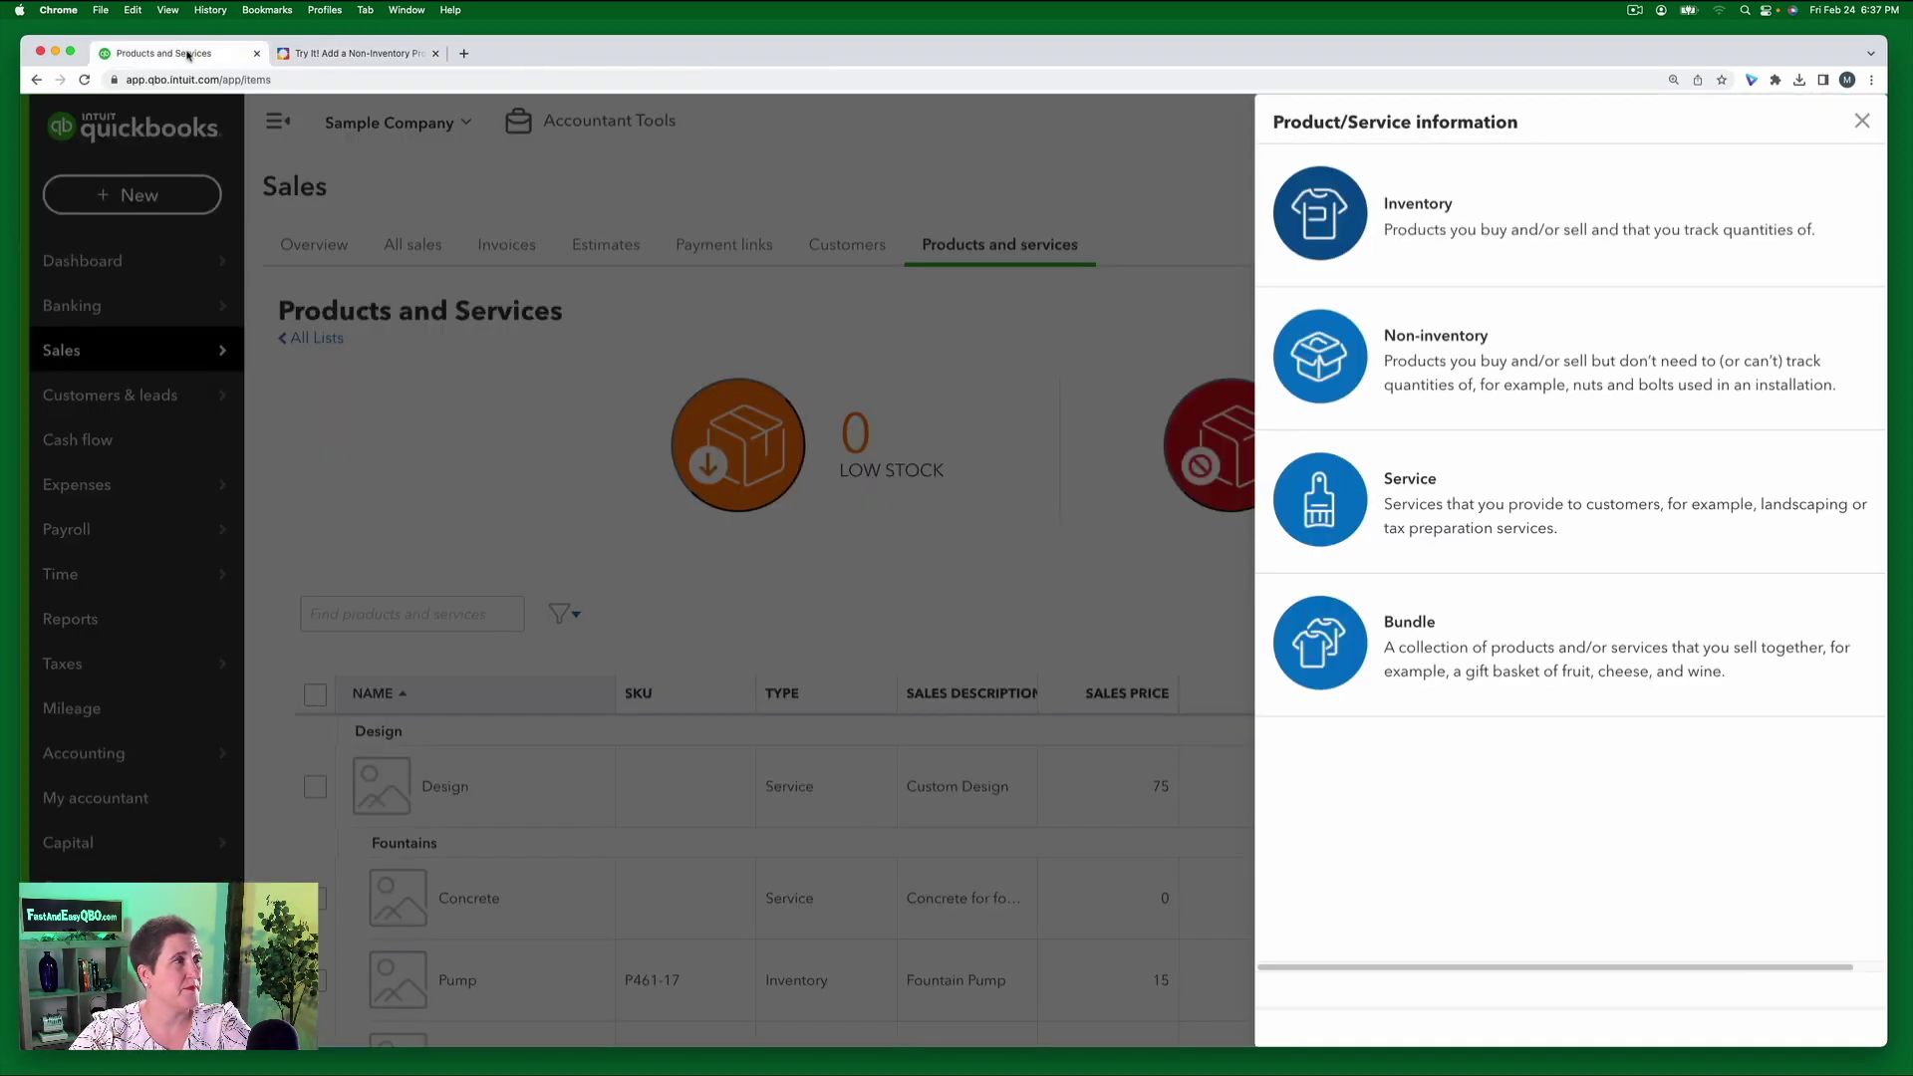
click(1435, 344)
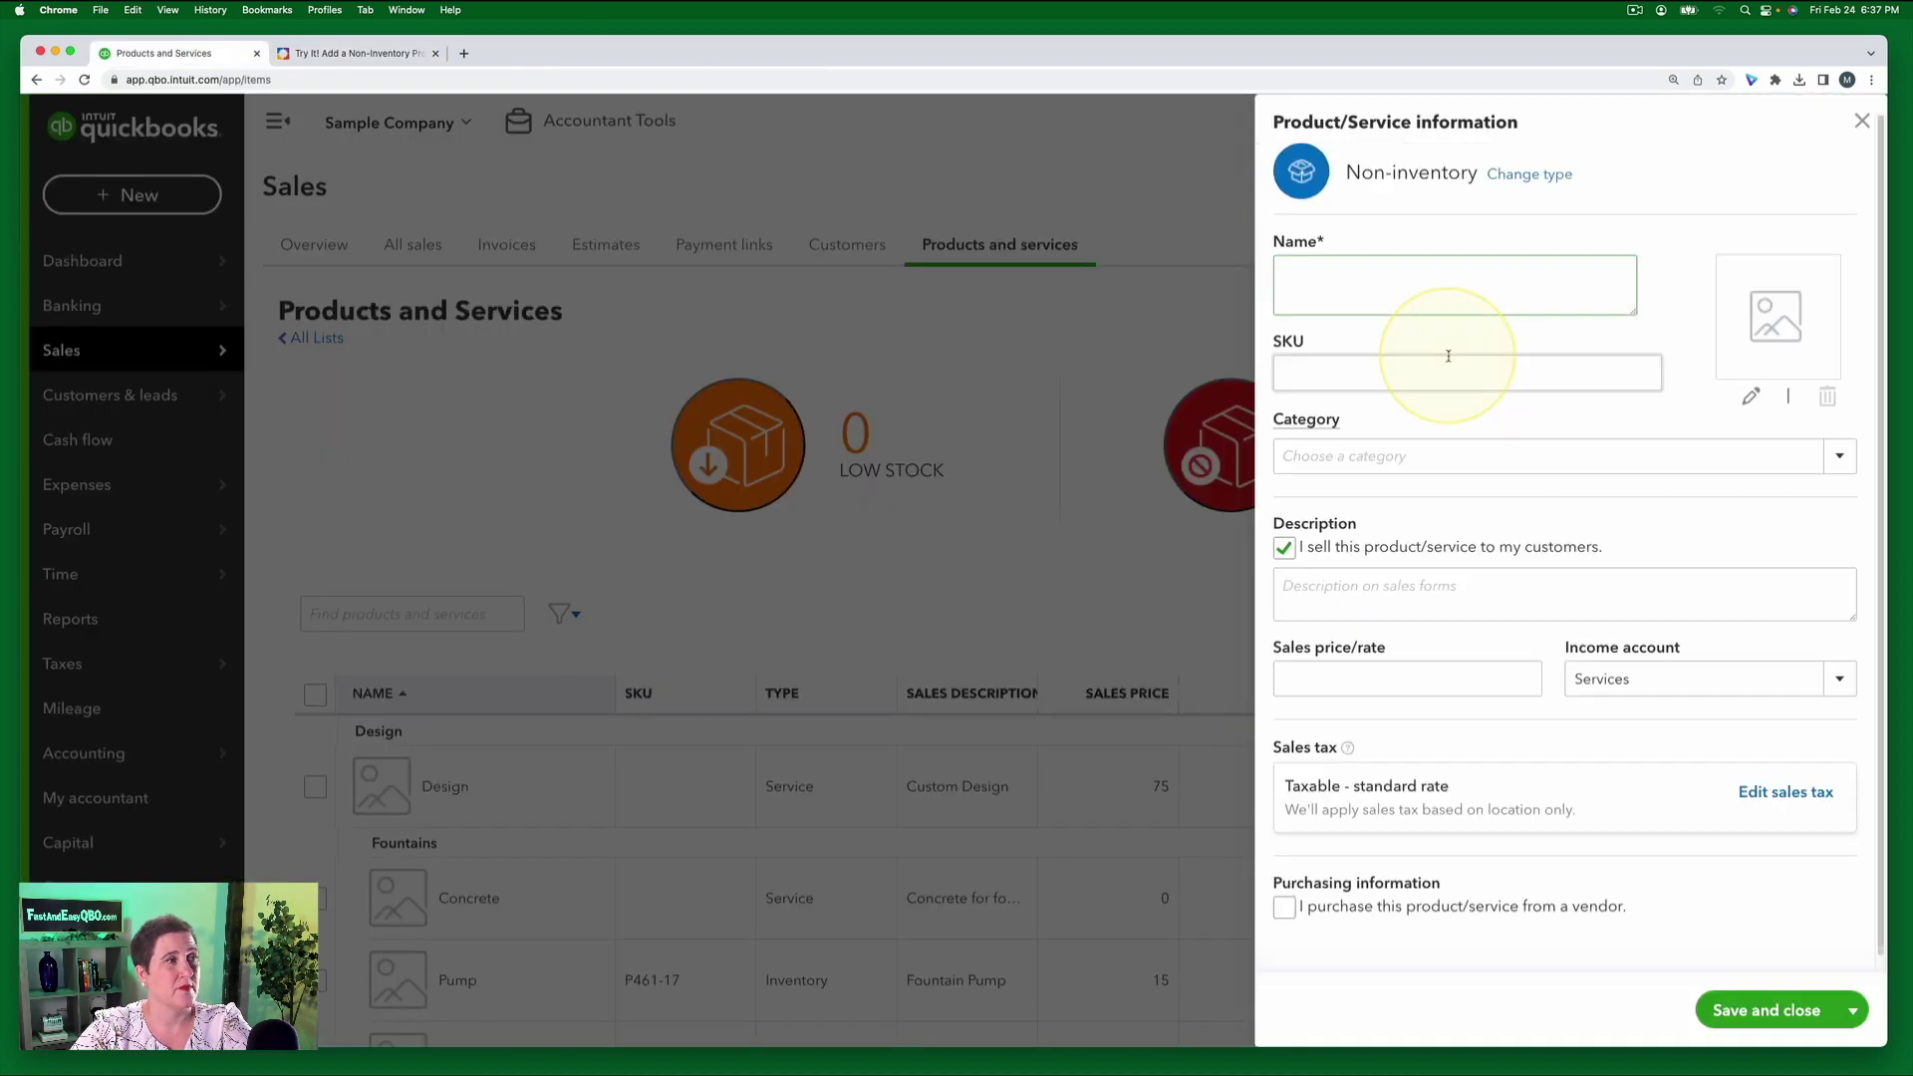
- Following Step 4, uncheck selling to customers so Fertilizer is purchased from a vendor only
click(350, 53)
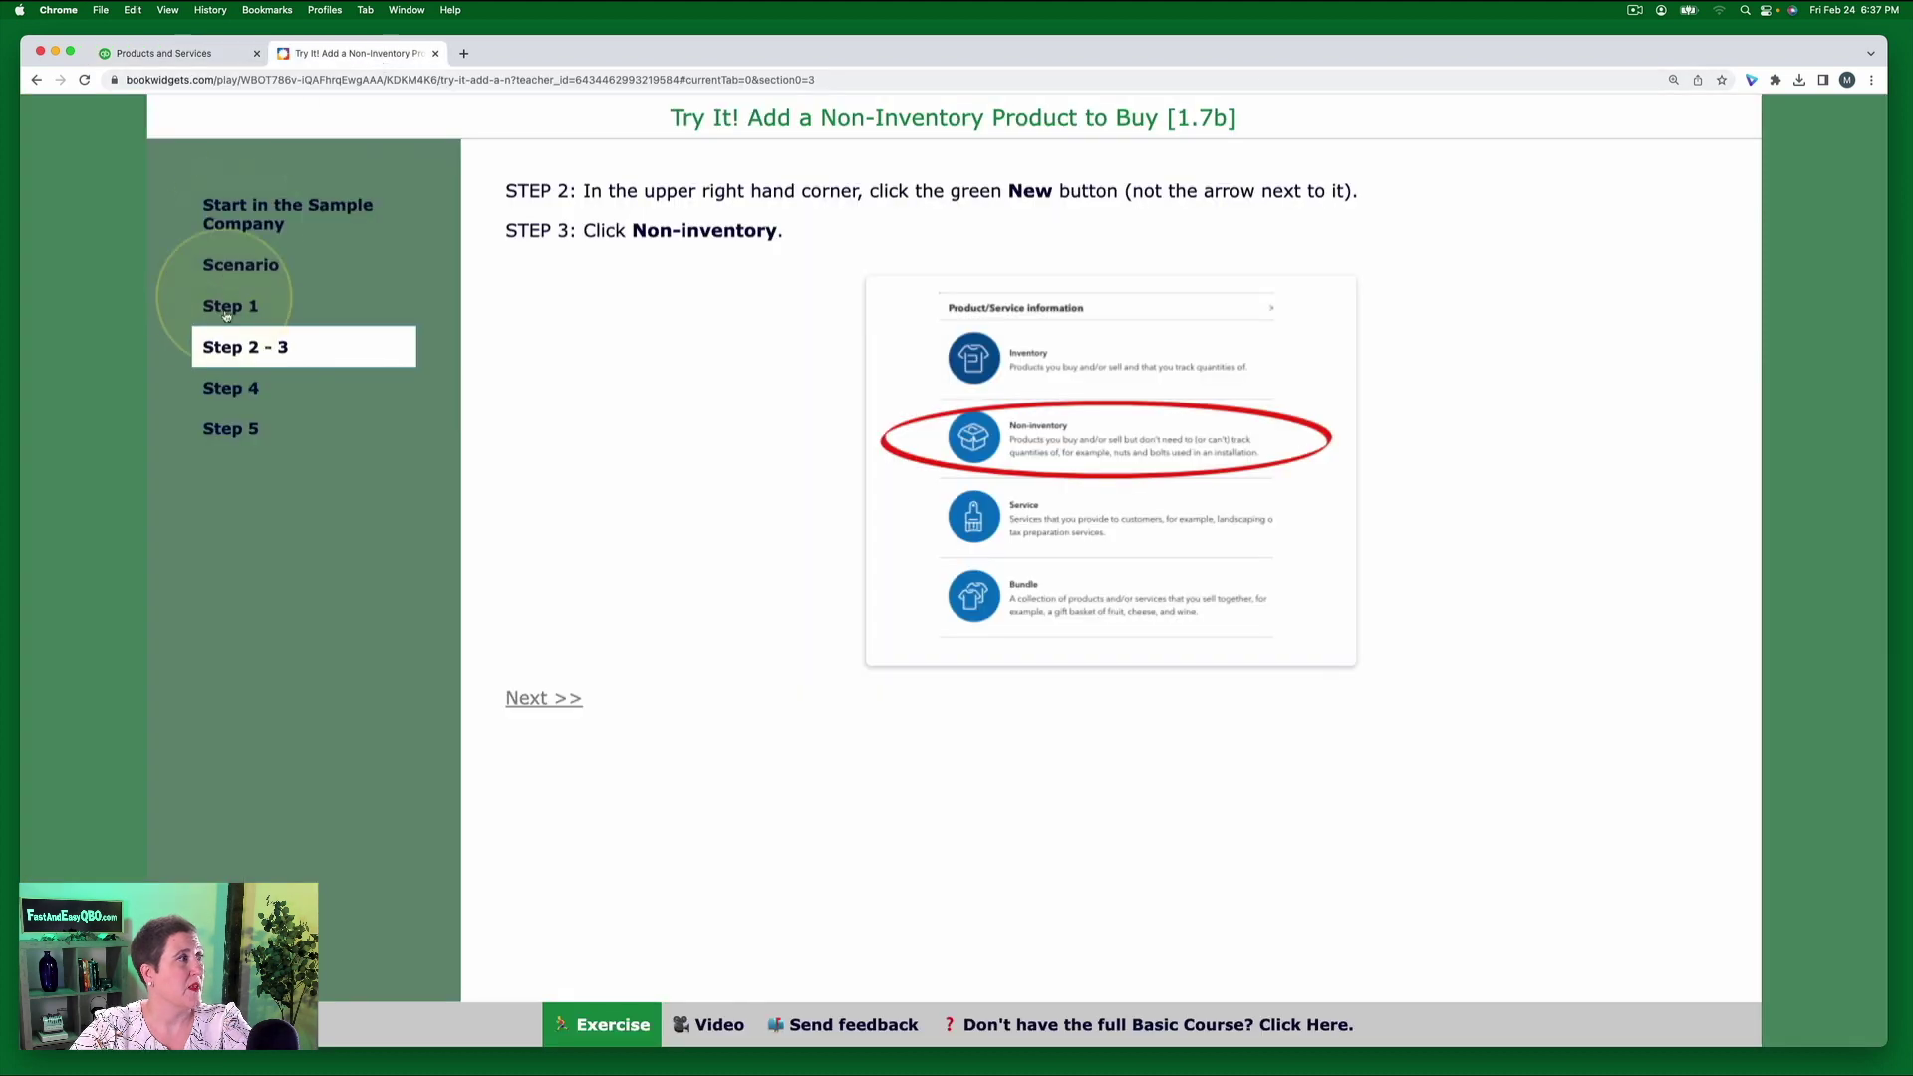
click(242, 396)
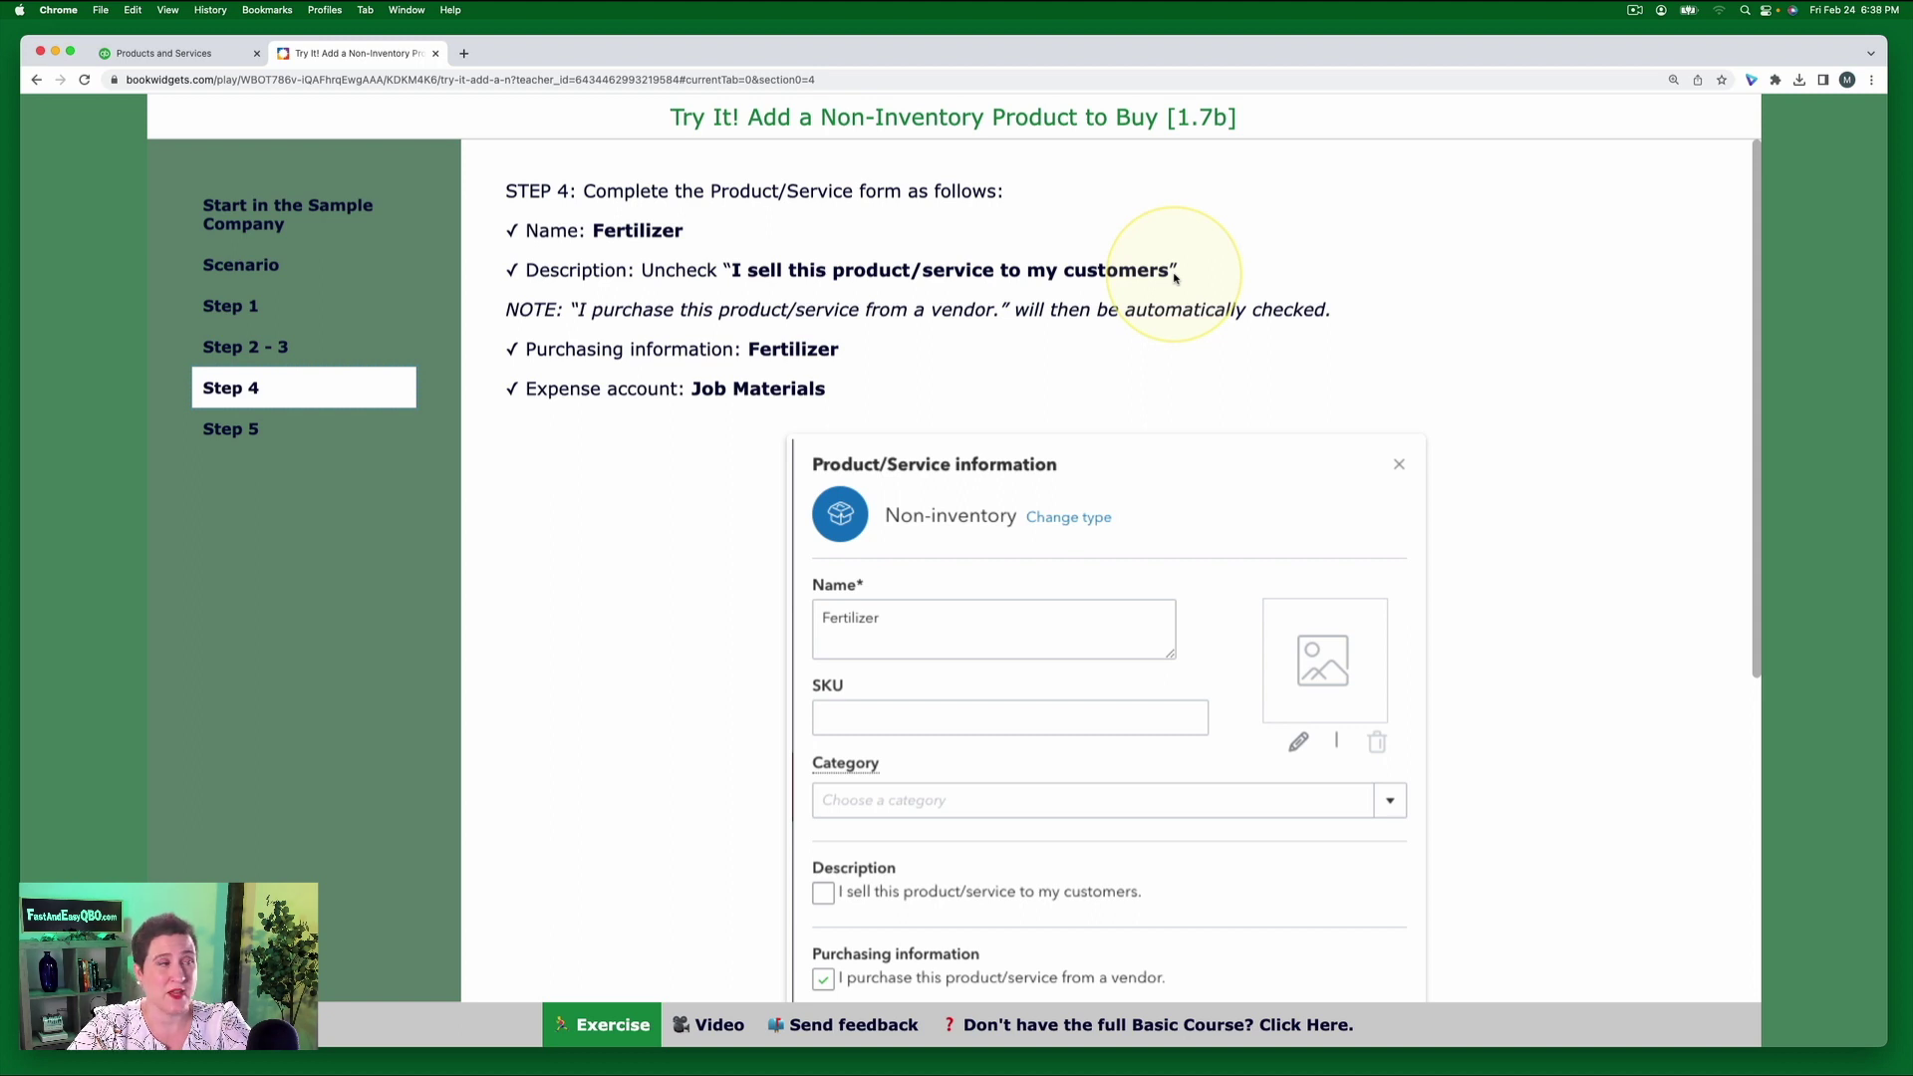
click(188, 56)
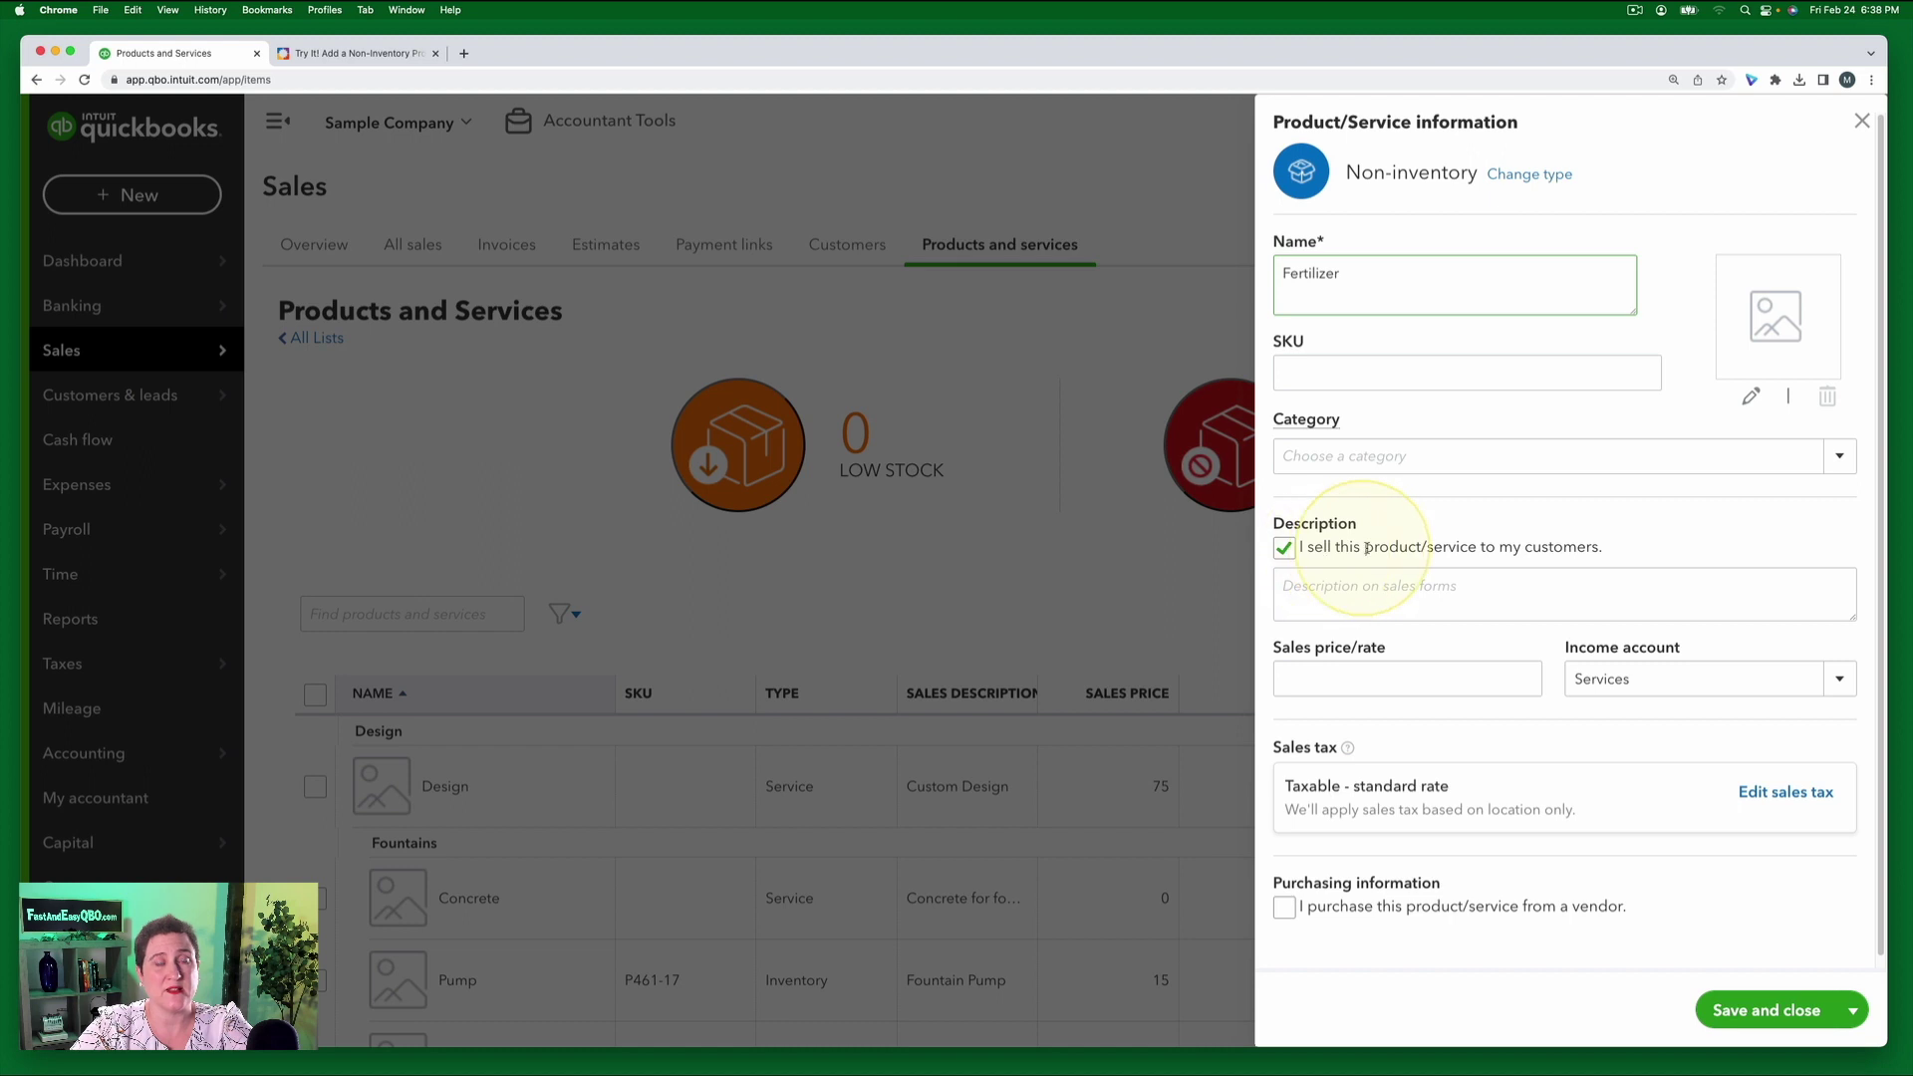
click(1285, 549)
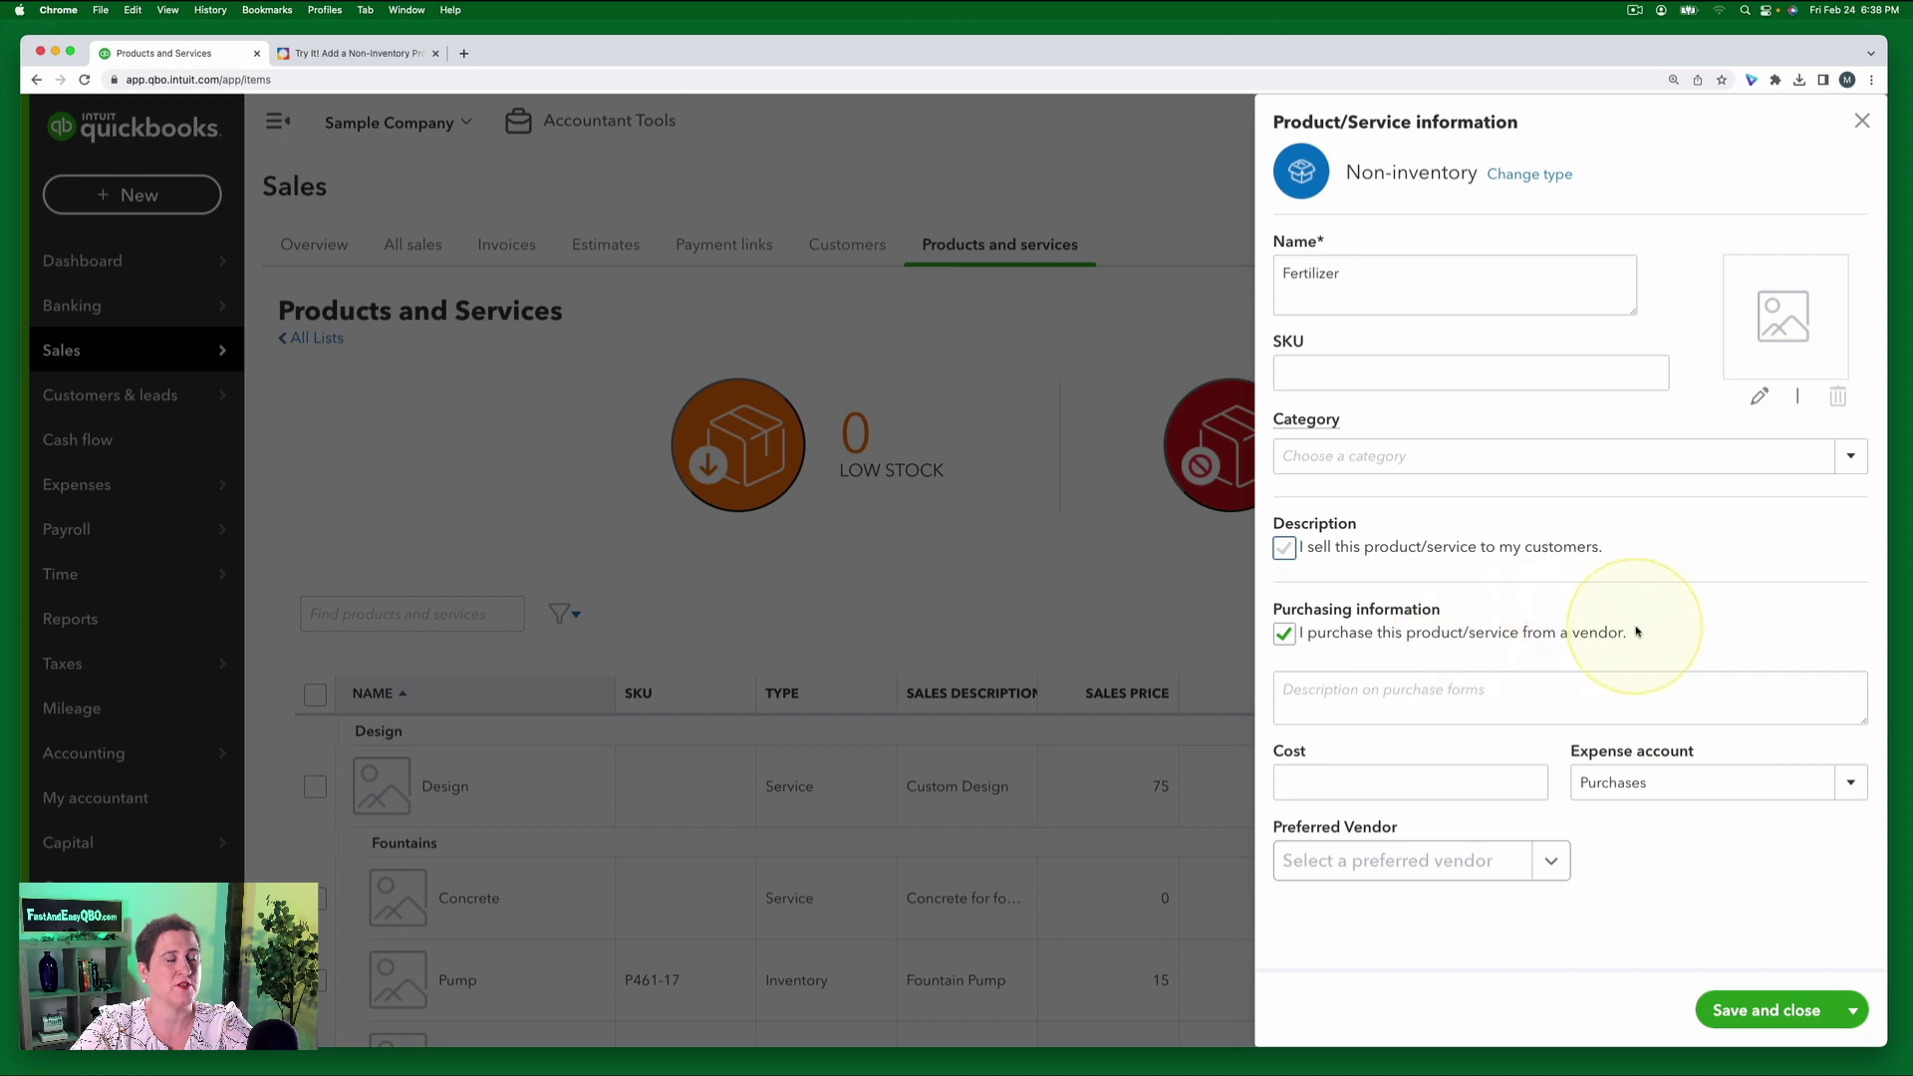
click(374, 55)
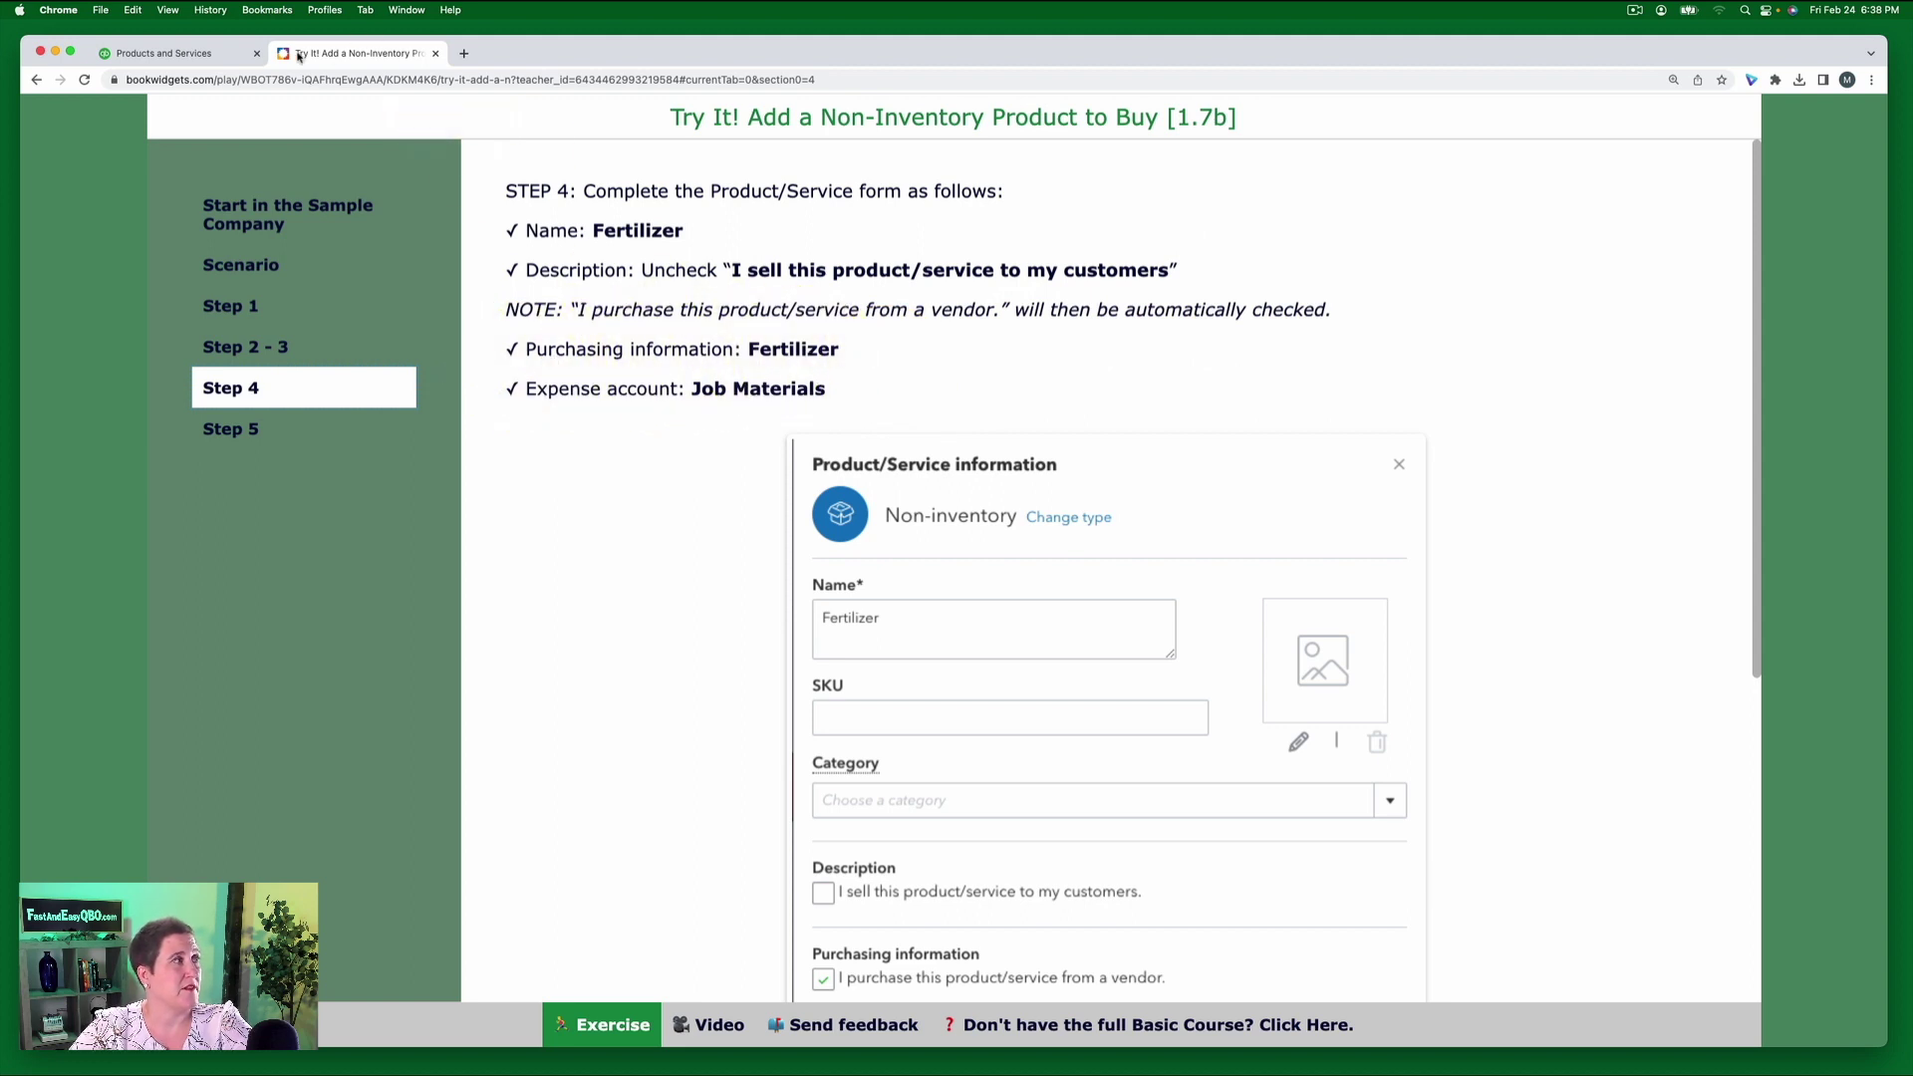
click(165, 53)
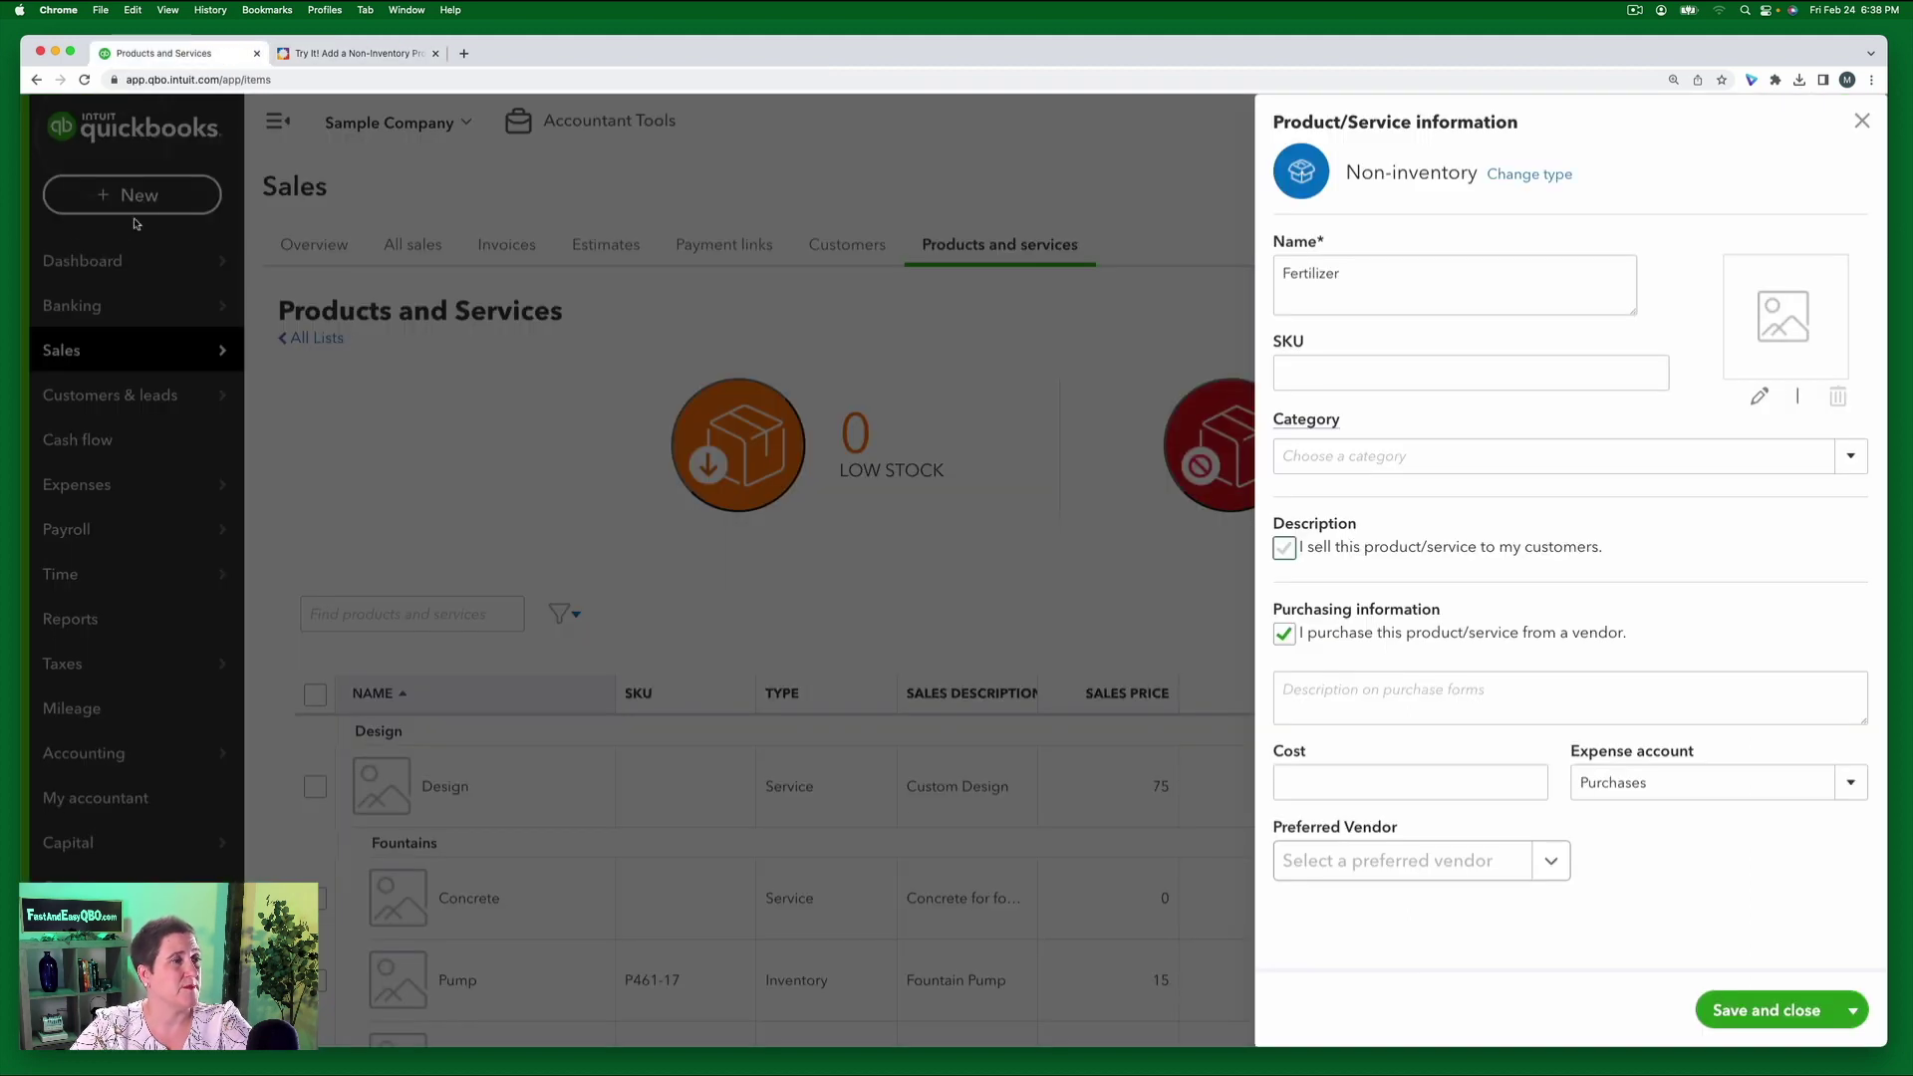
click(1326, 697)
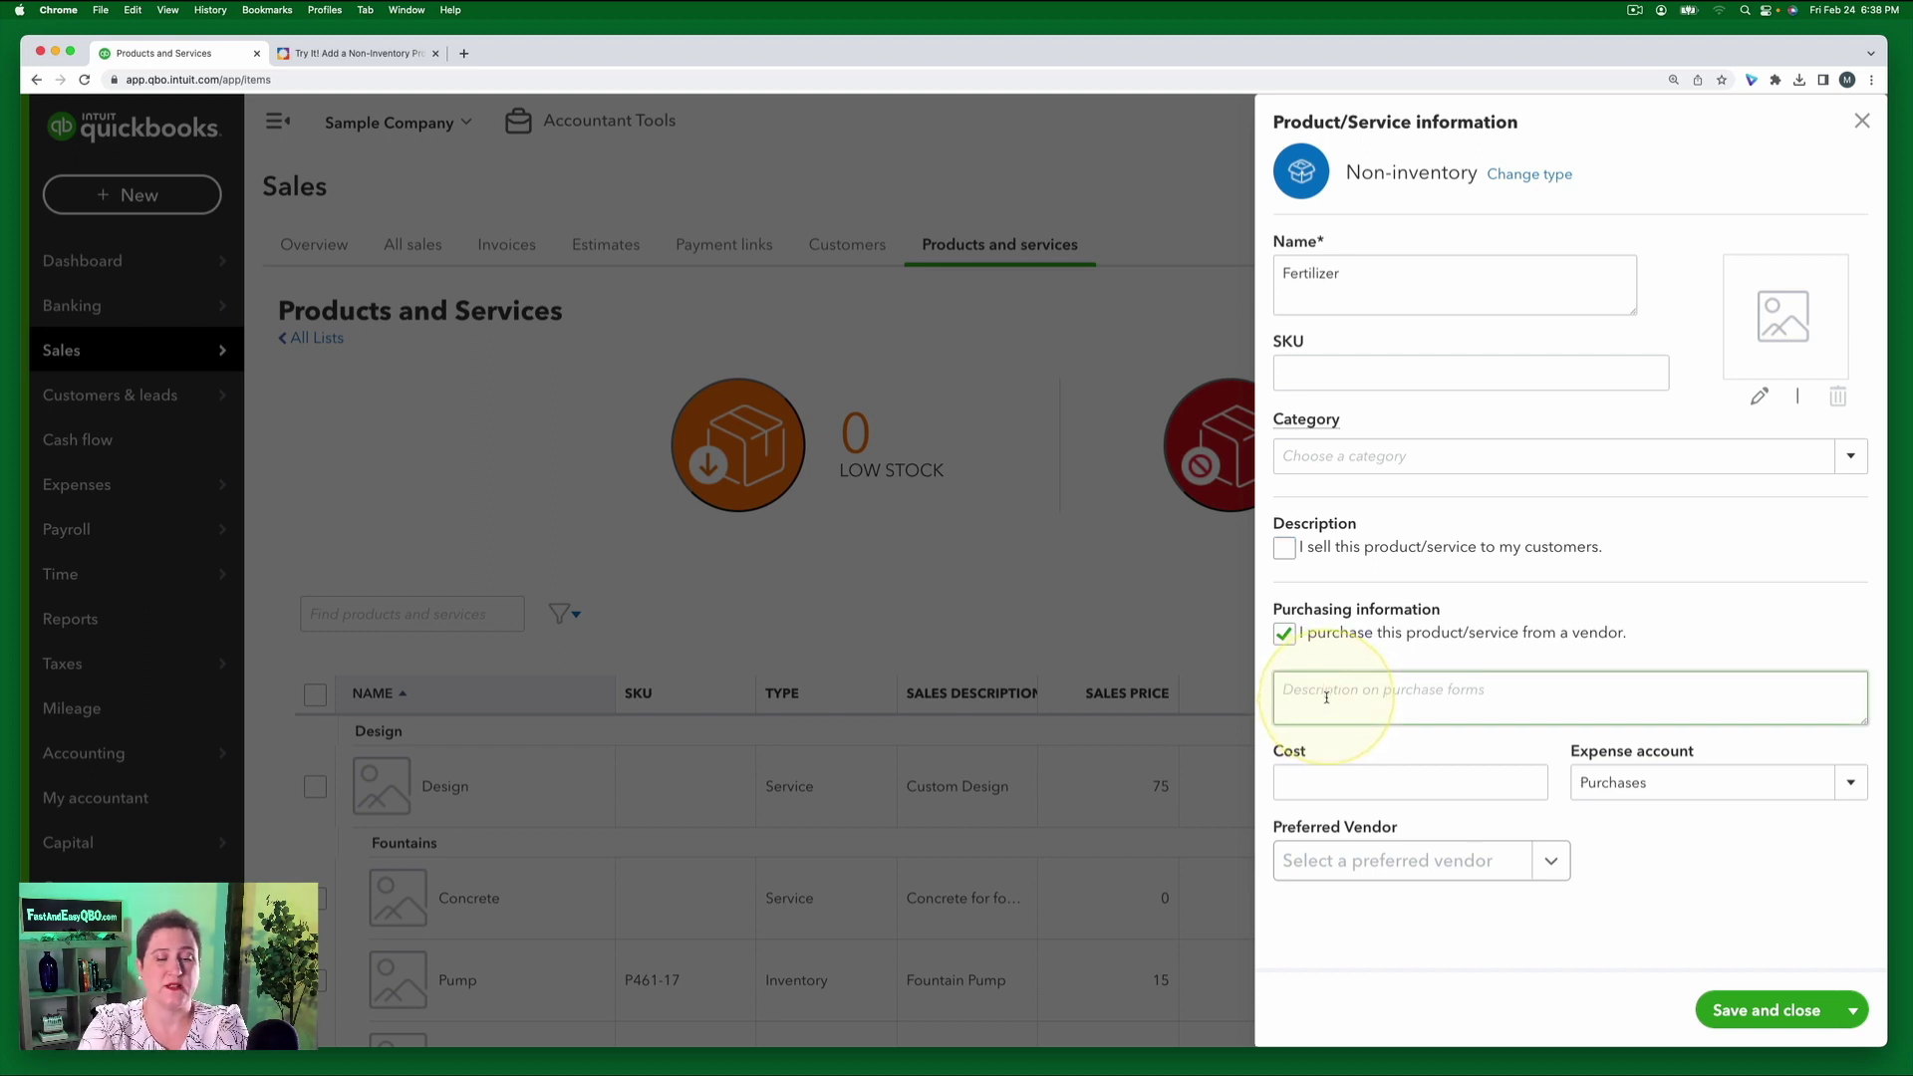
- Enter Fertilizer as the description on purchase forms
text(Fertilizer)
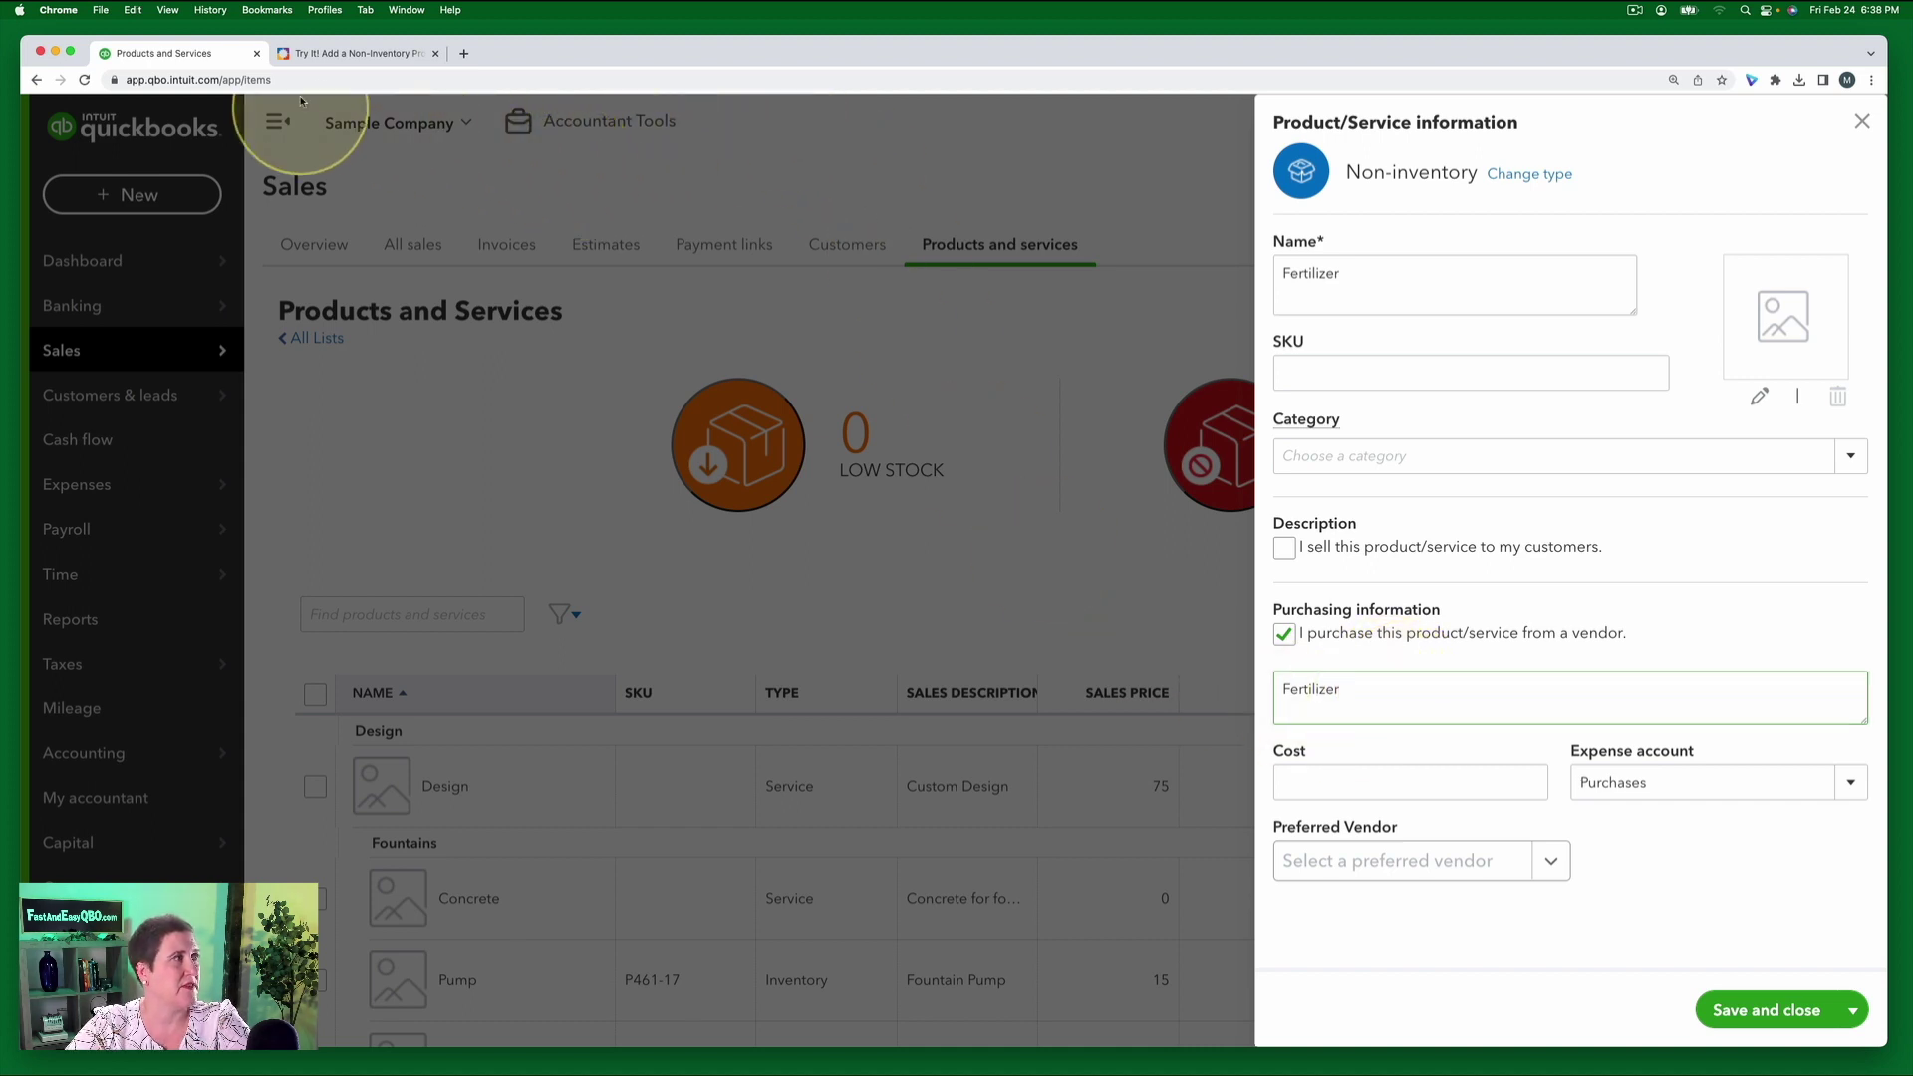
click(365, 55)
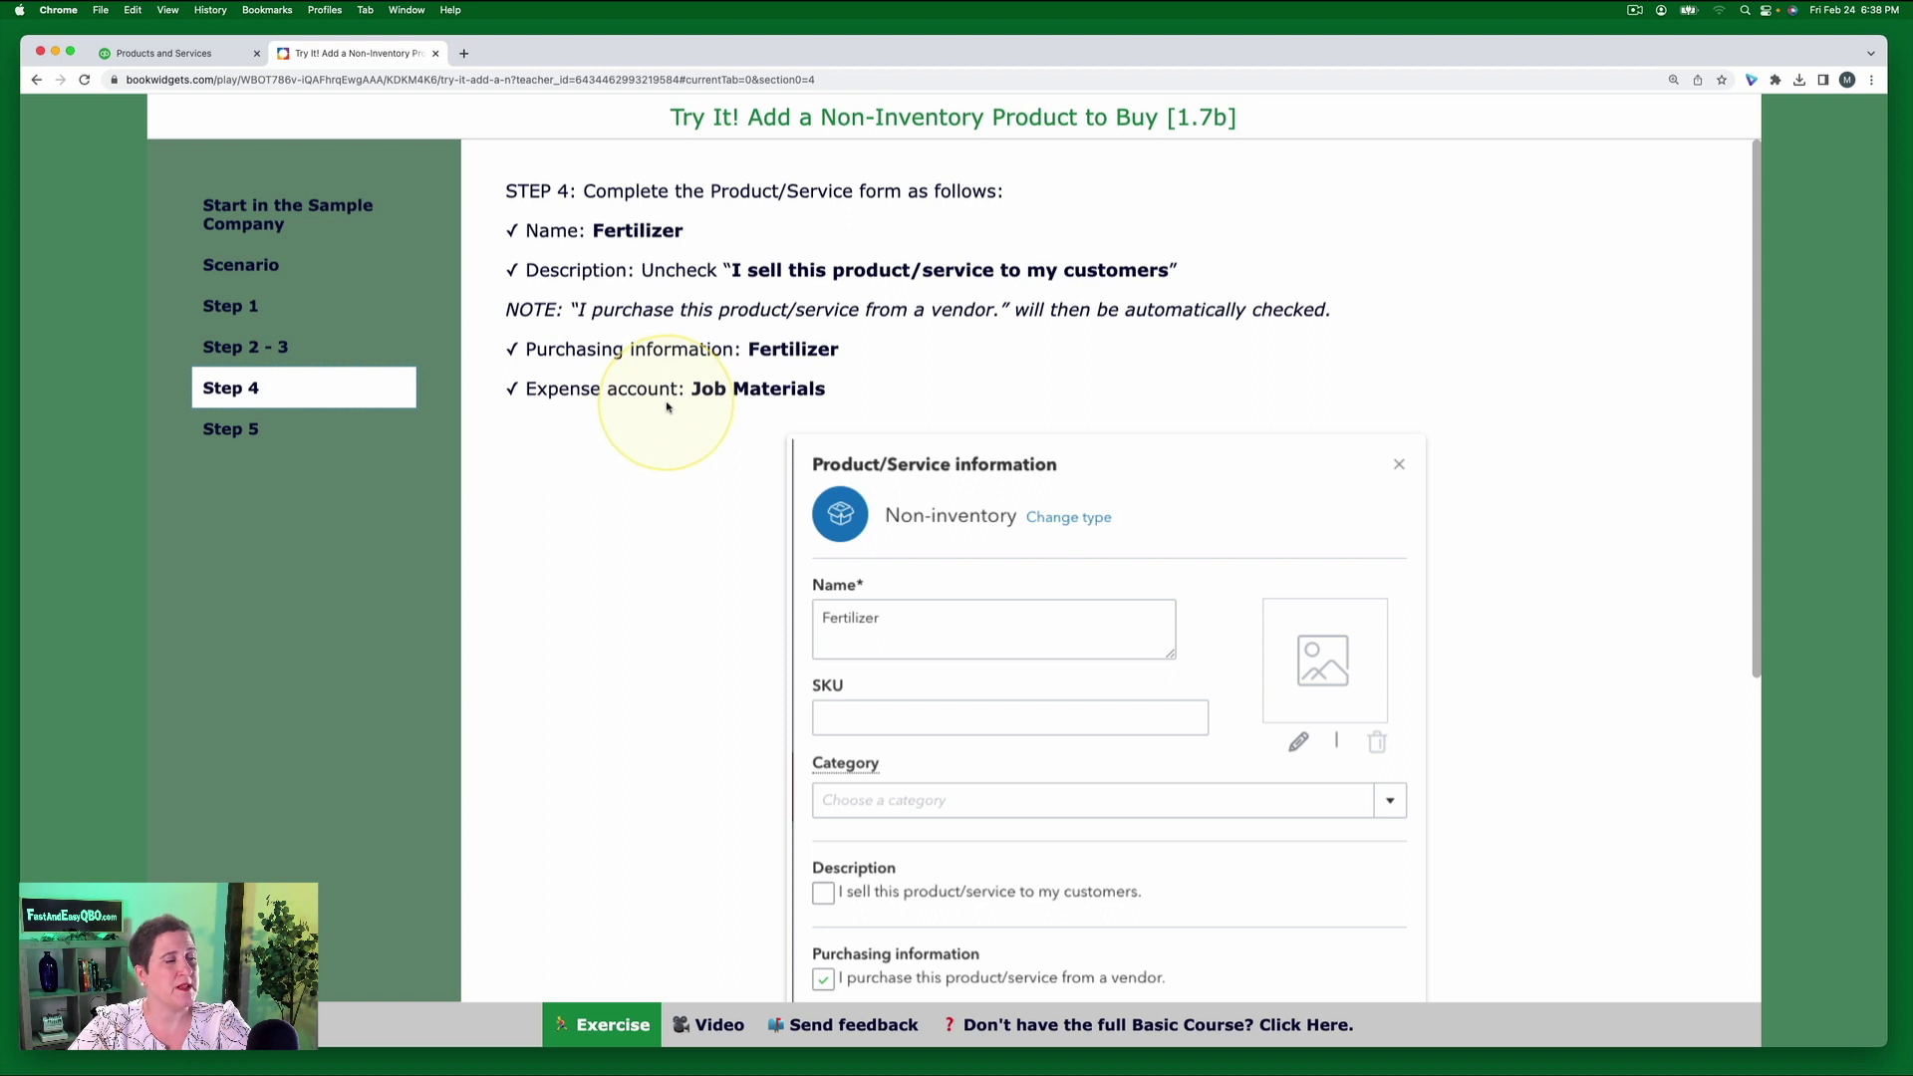
click(164, 55)
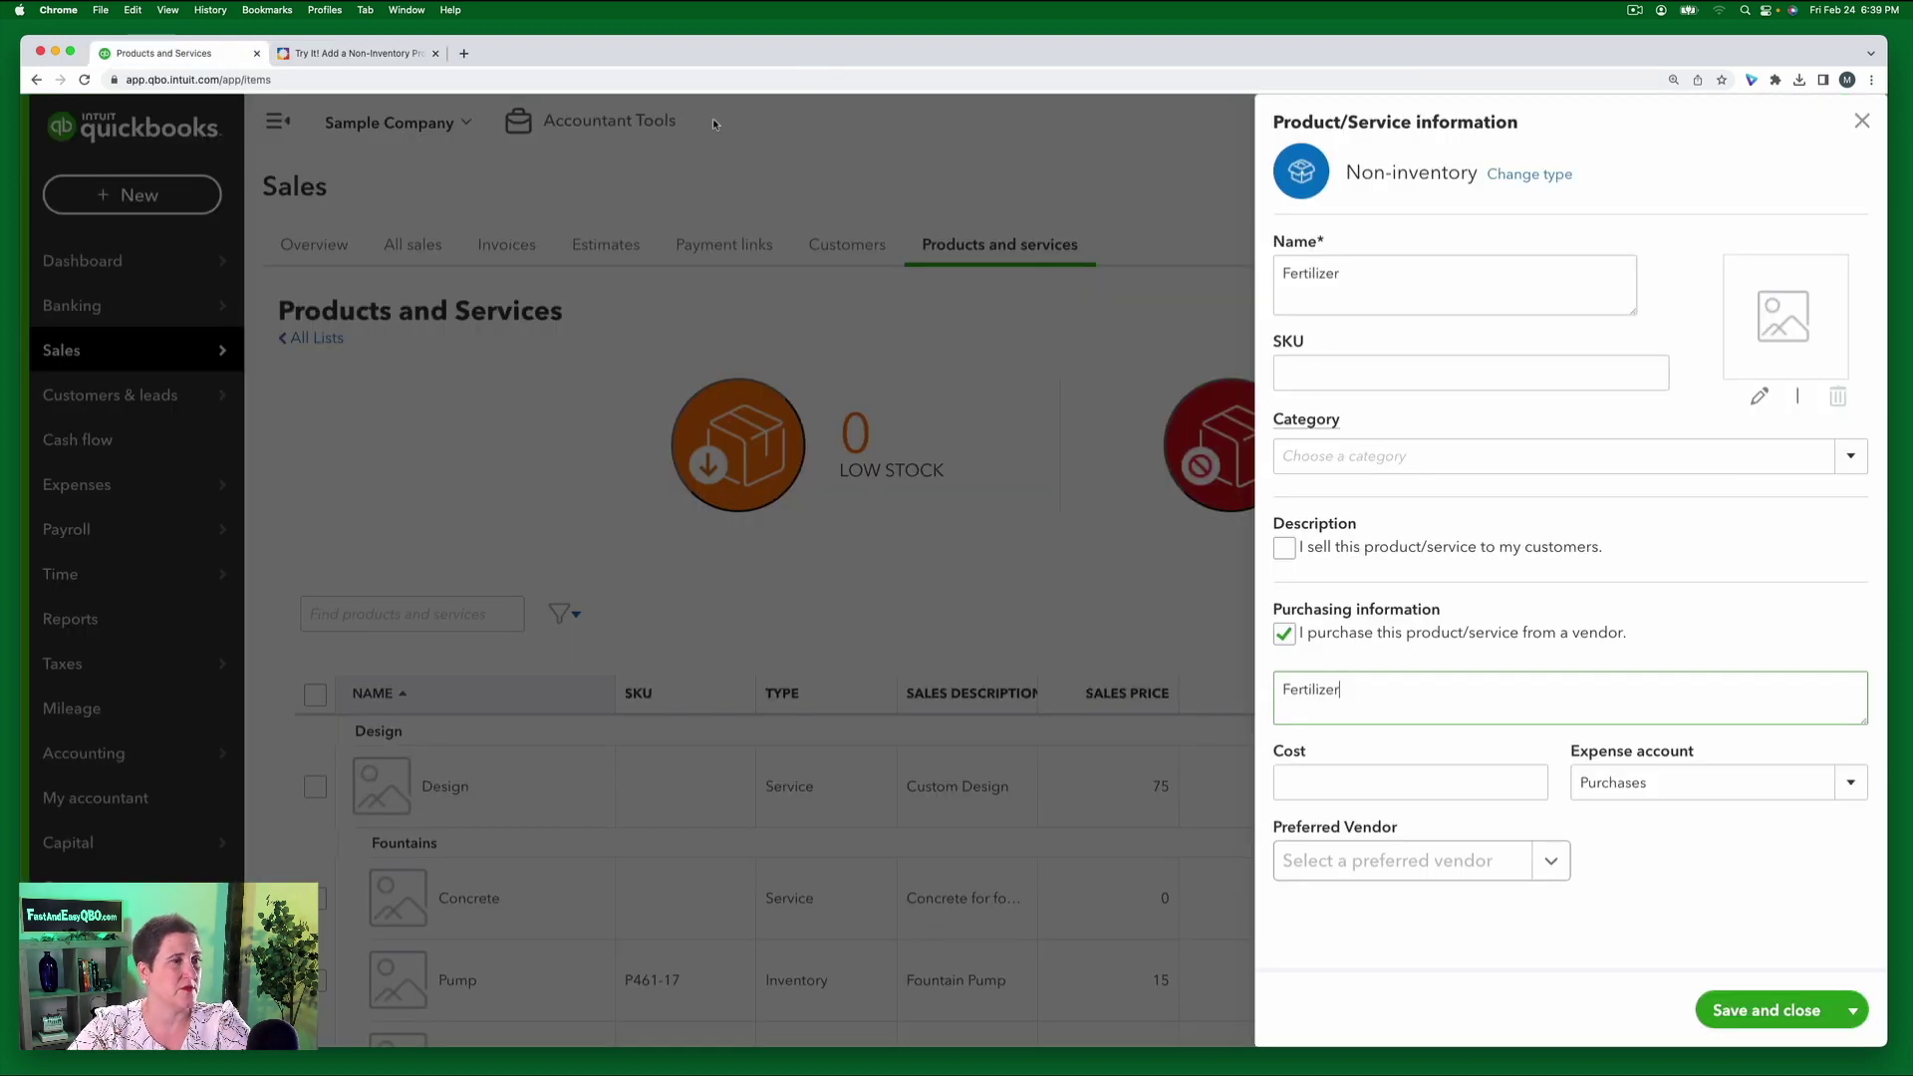
- Set the expense account to Job Expenses:Job Materials, then check the next exercise step
click(1631, 795)
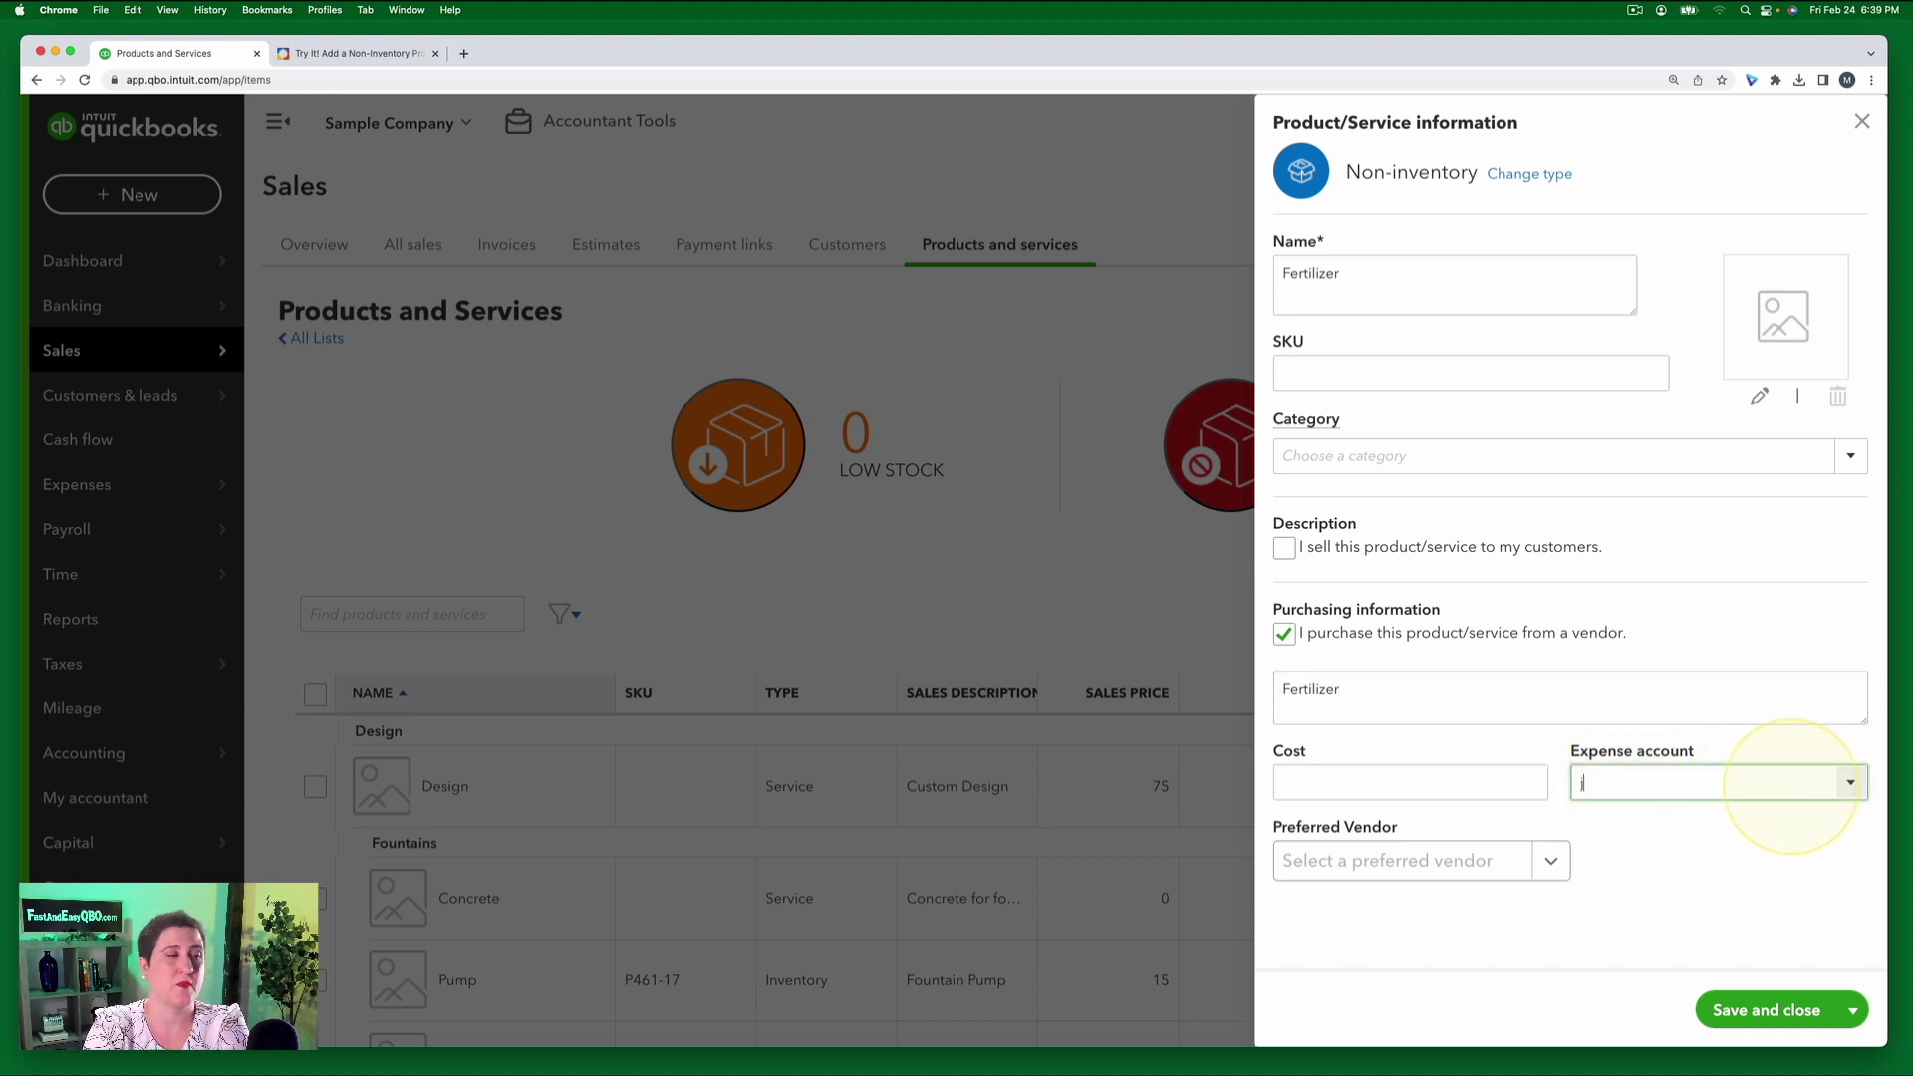
text(Job Expenses)
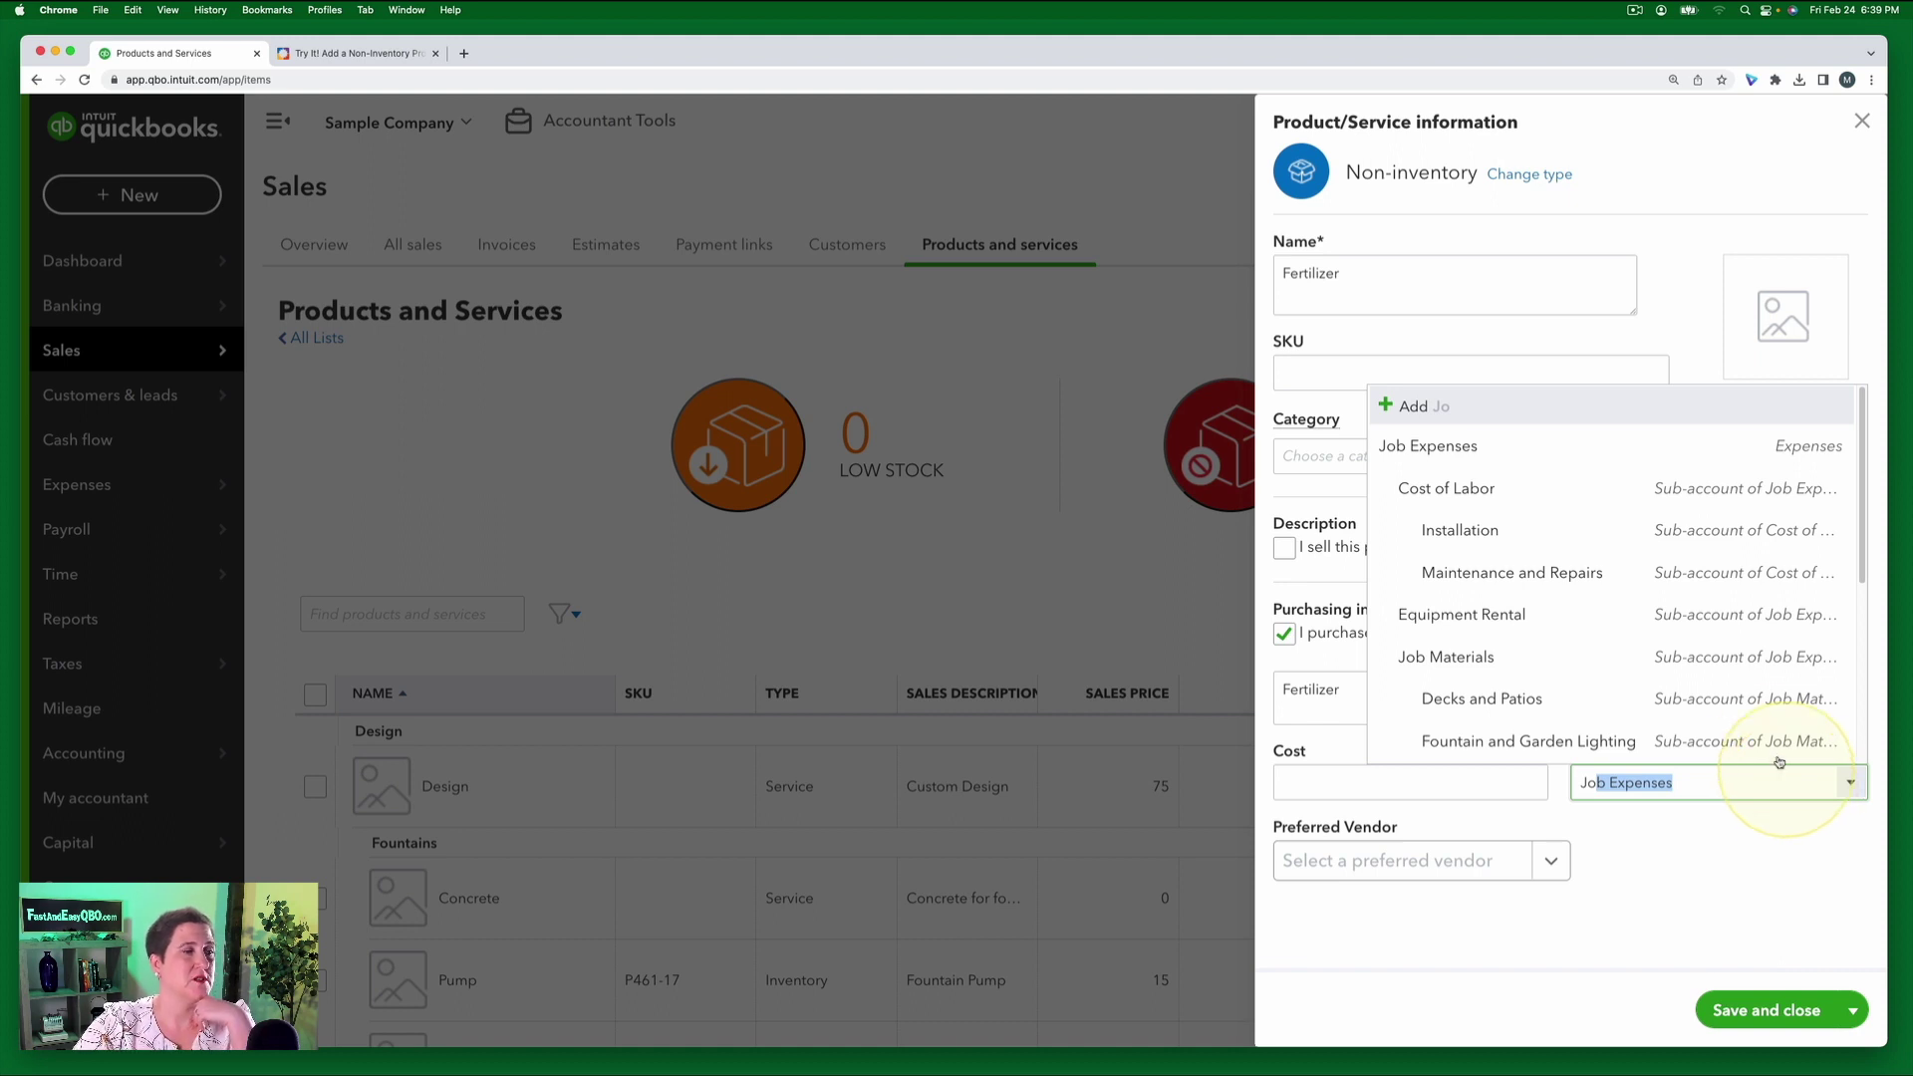
click(1446, 658)
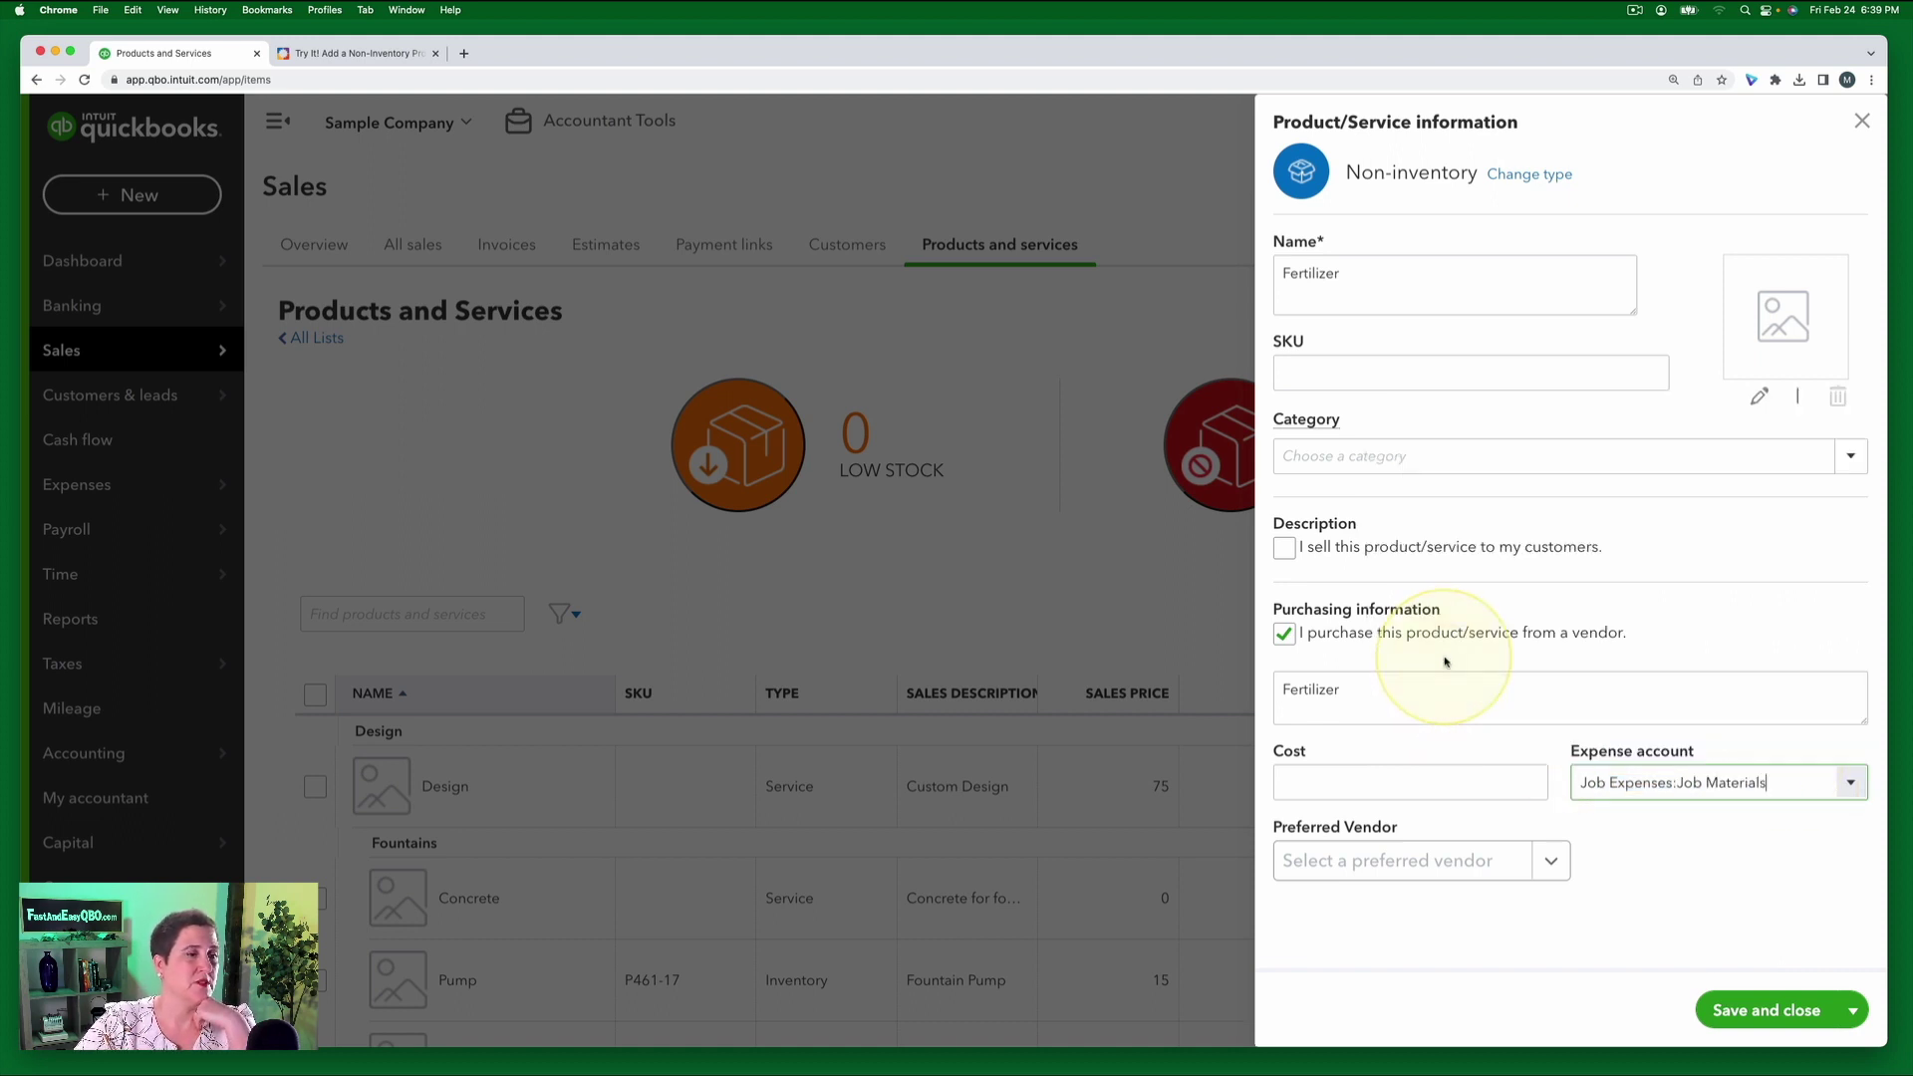
click(371, 55)
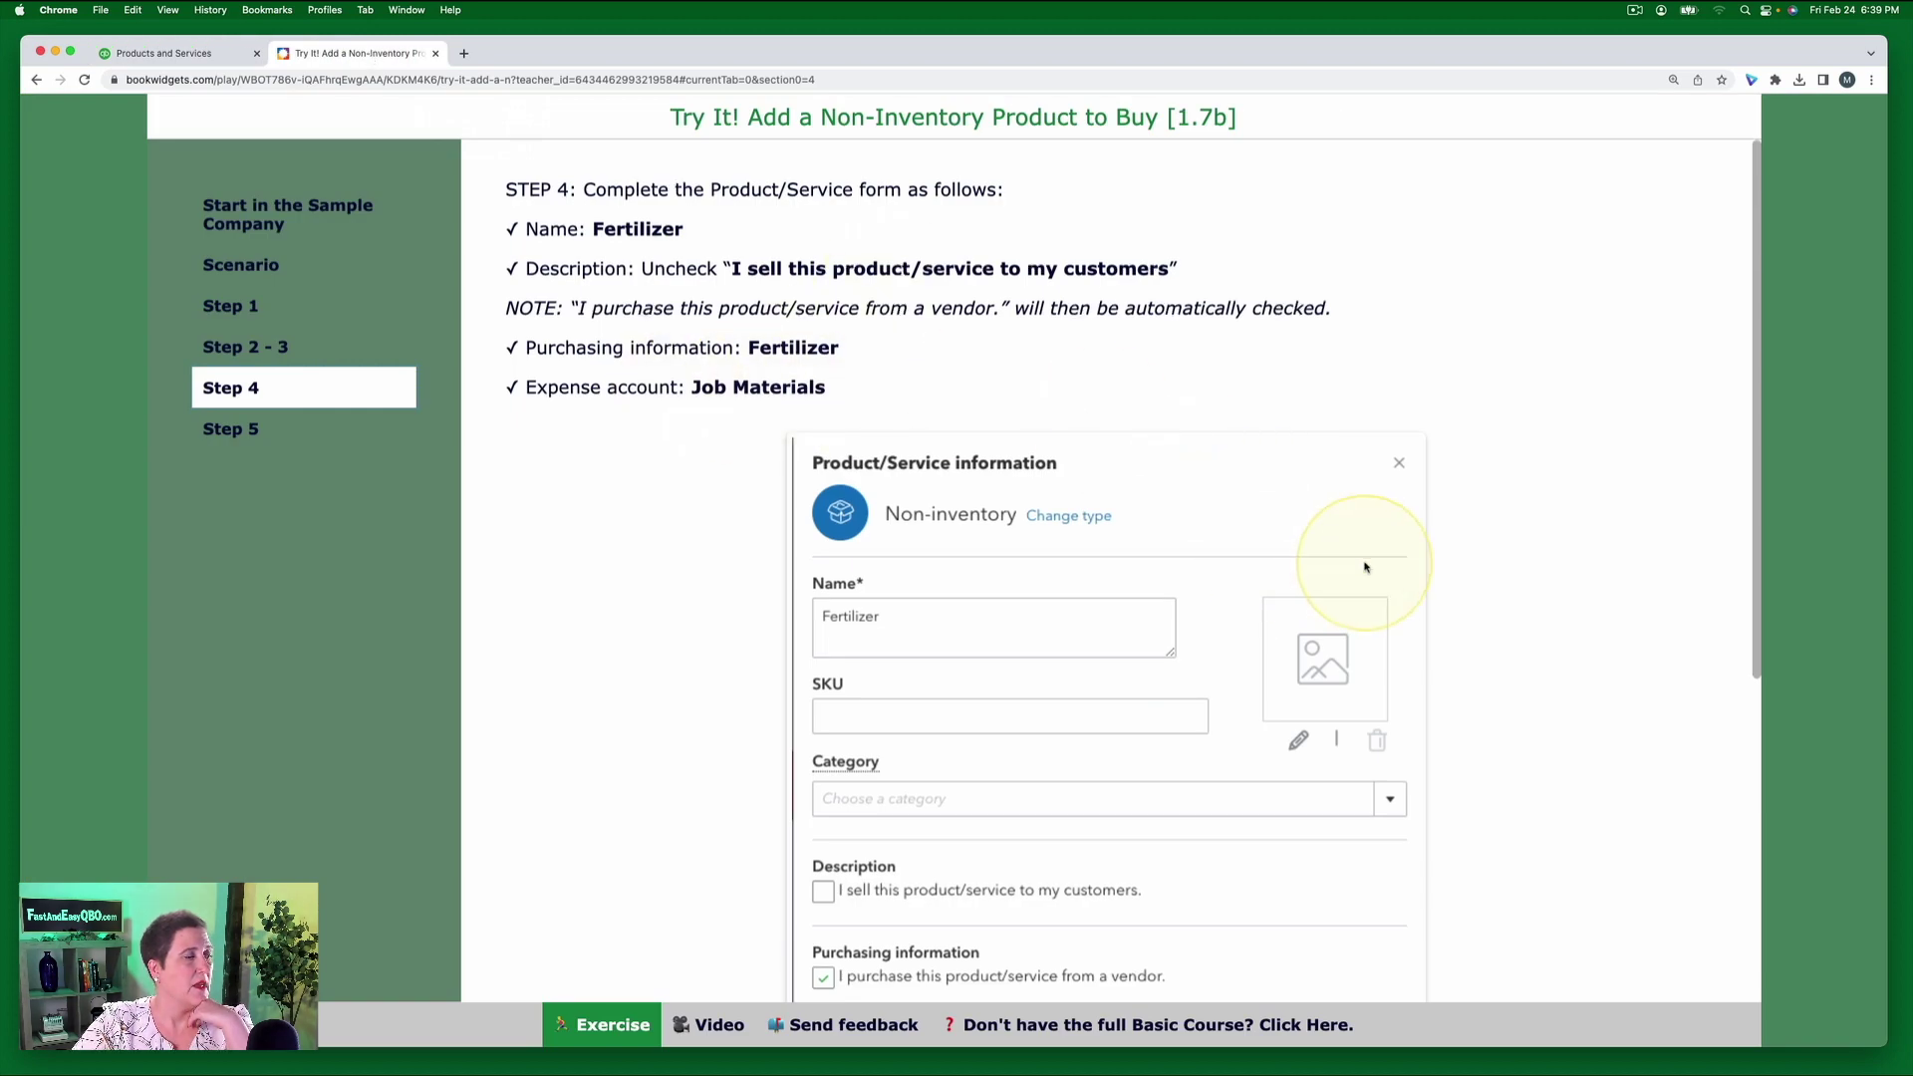
scroll(1325, 558, down, 5)
- Save and close the Fertilizer item, then find it in the Products and Services list
click(232, 439)
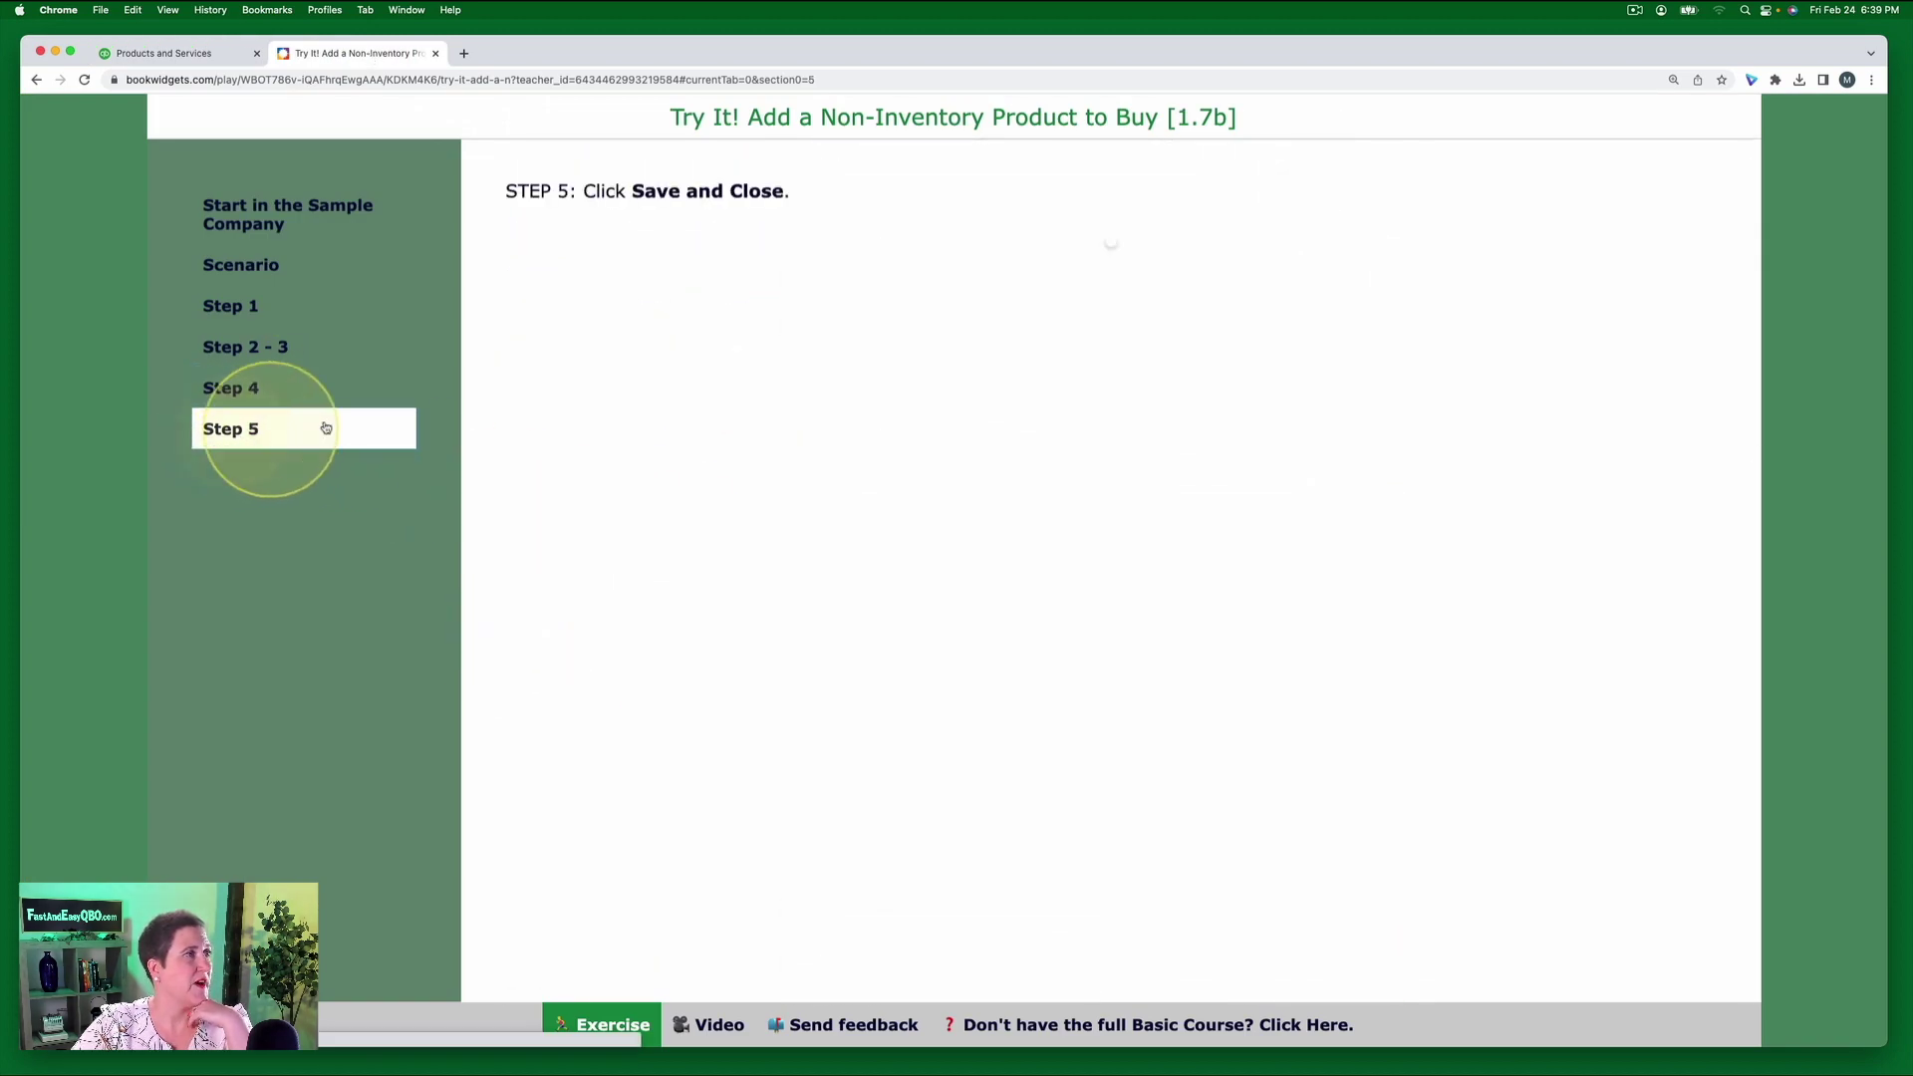
click(164, 53)
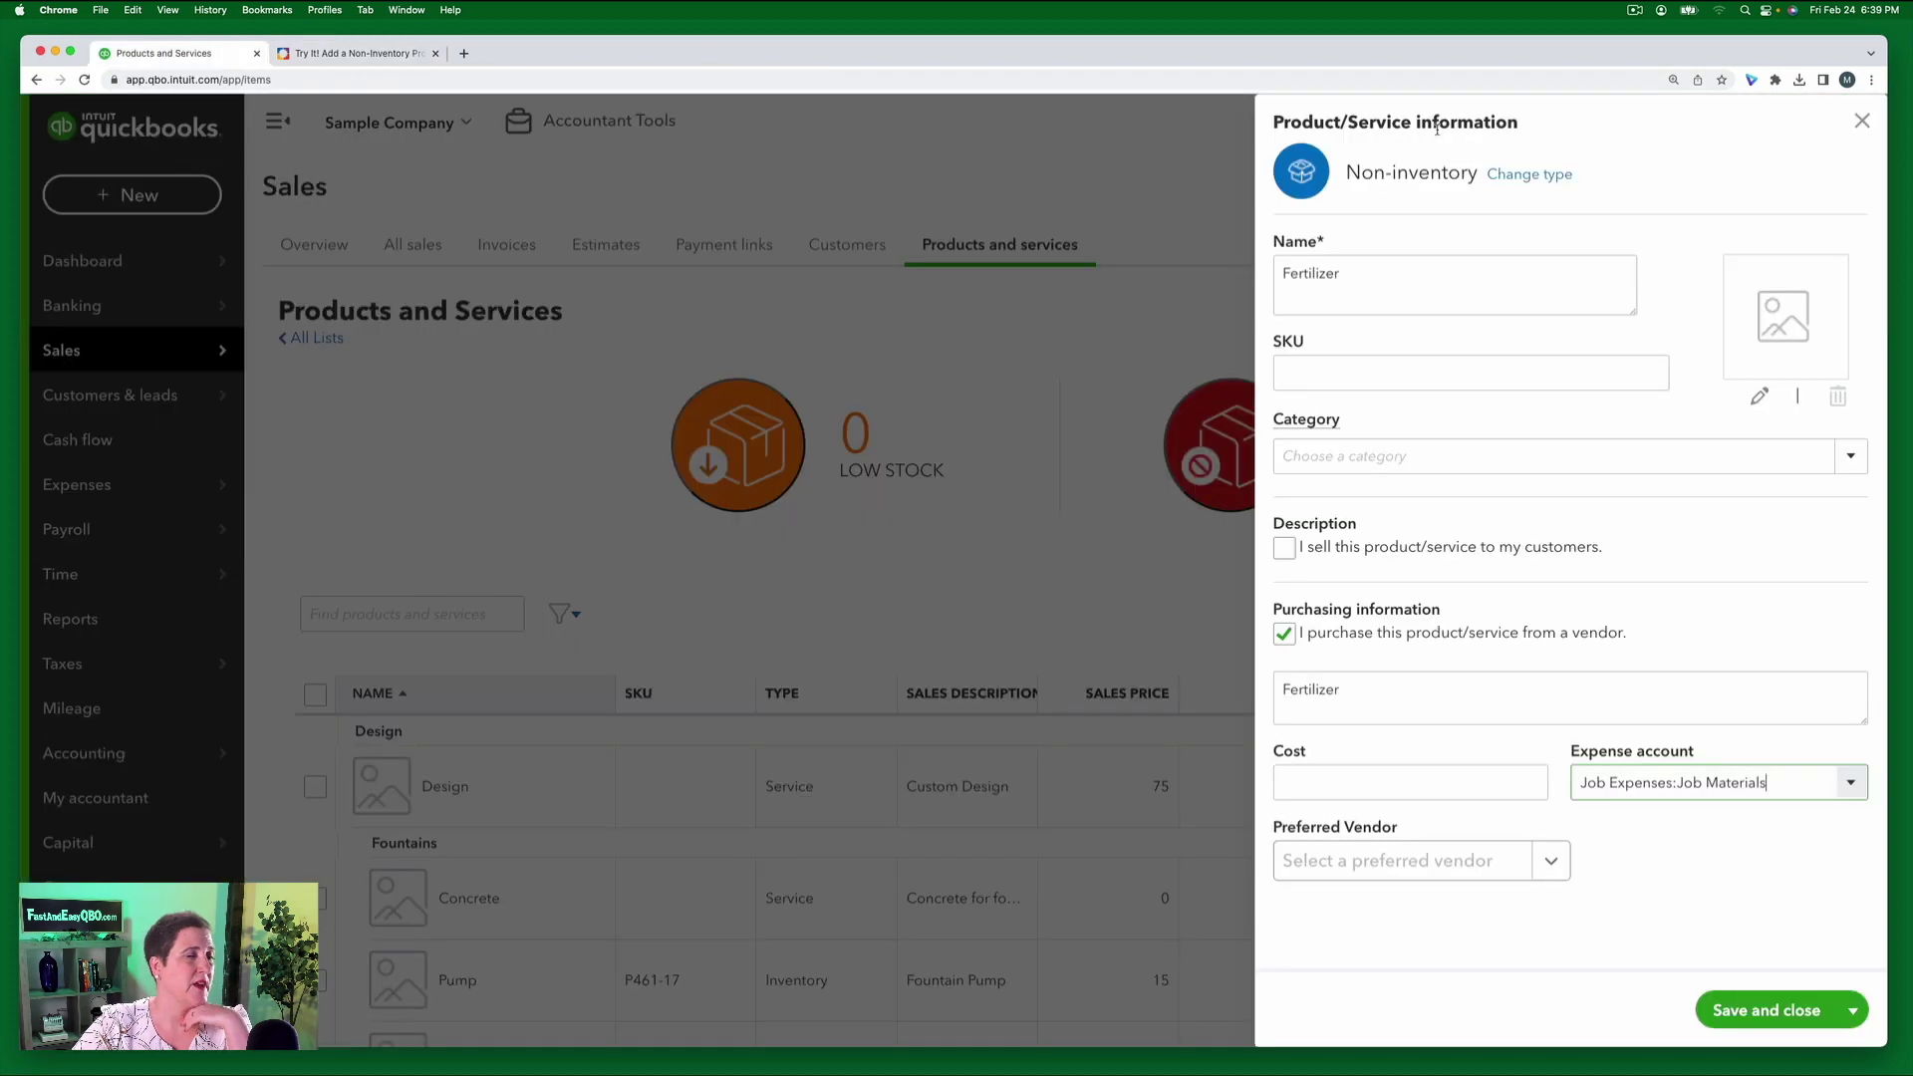
click(1764, 1009)
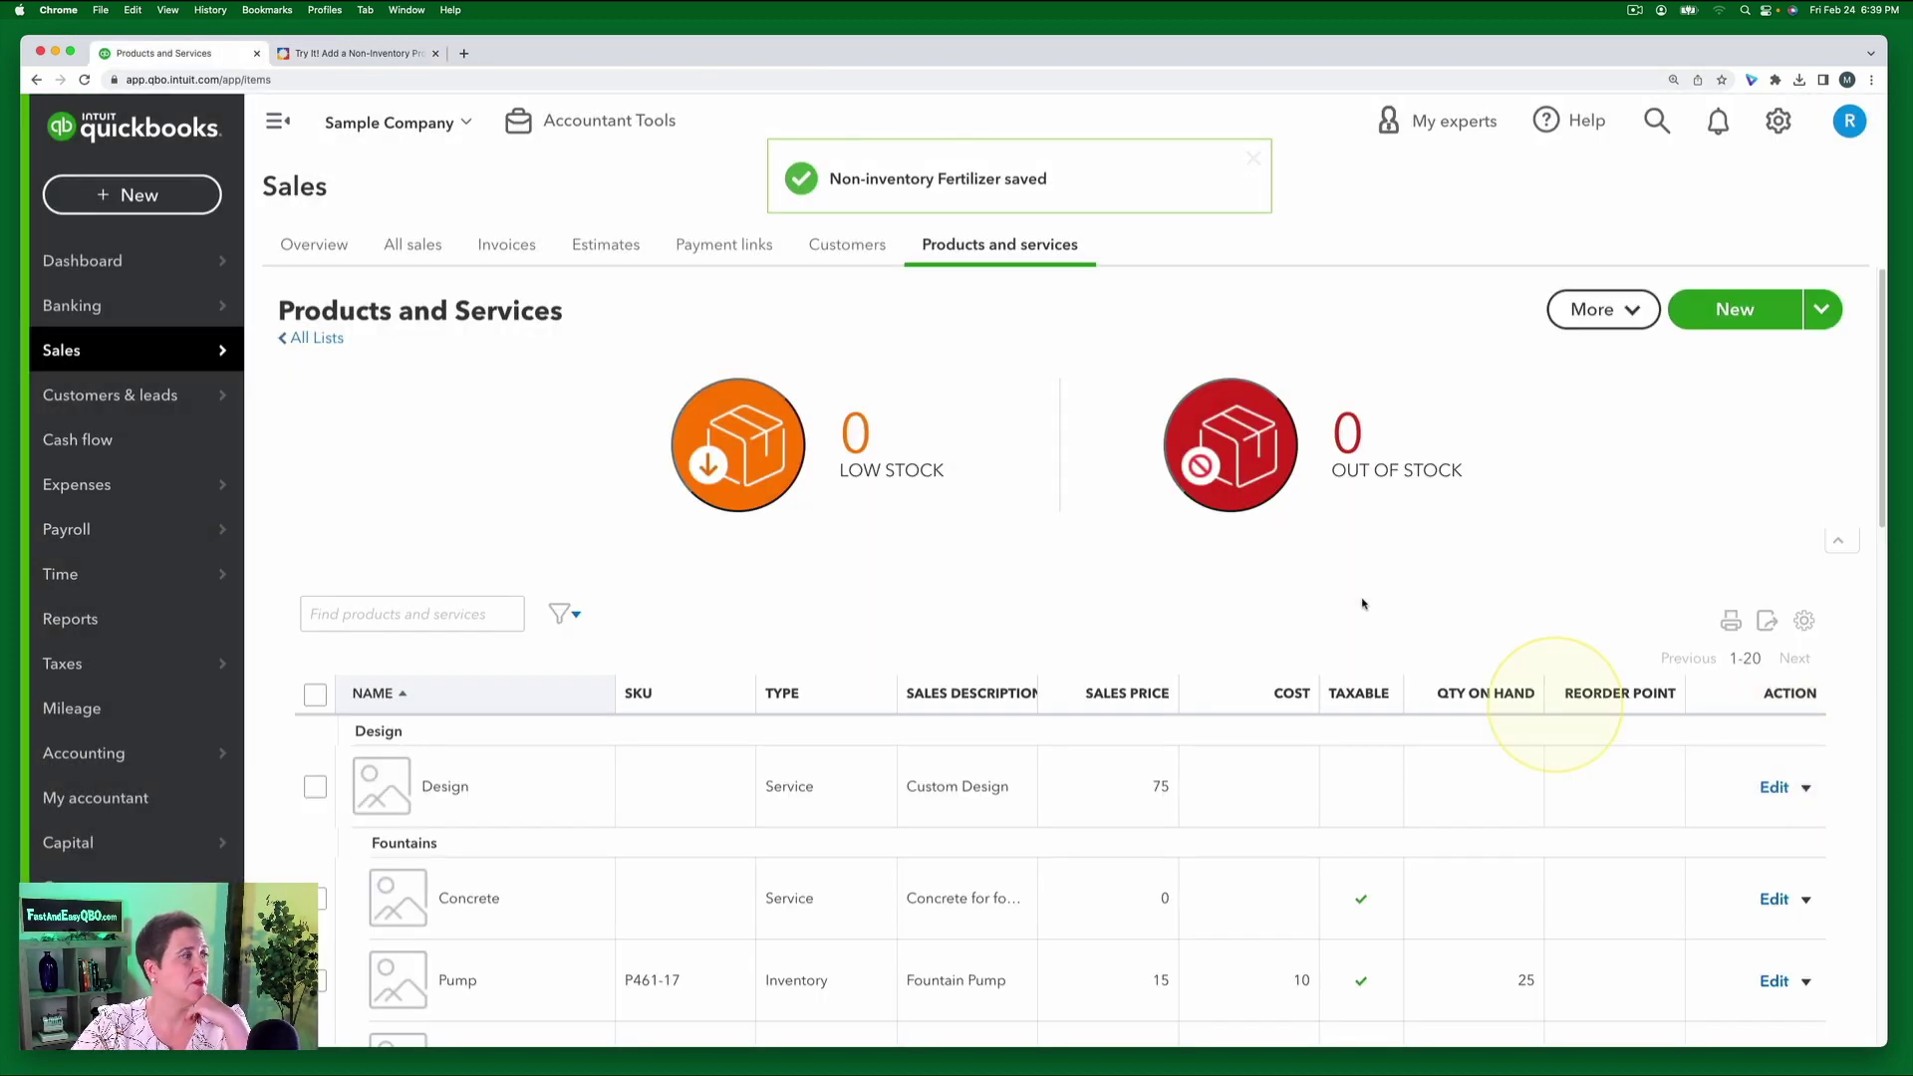
scroll(1165, 811, down, 3)
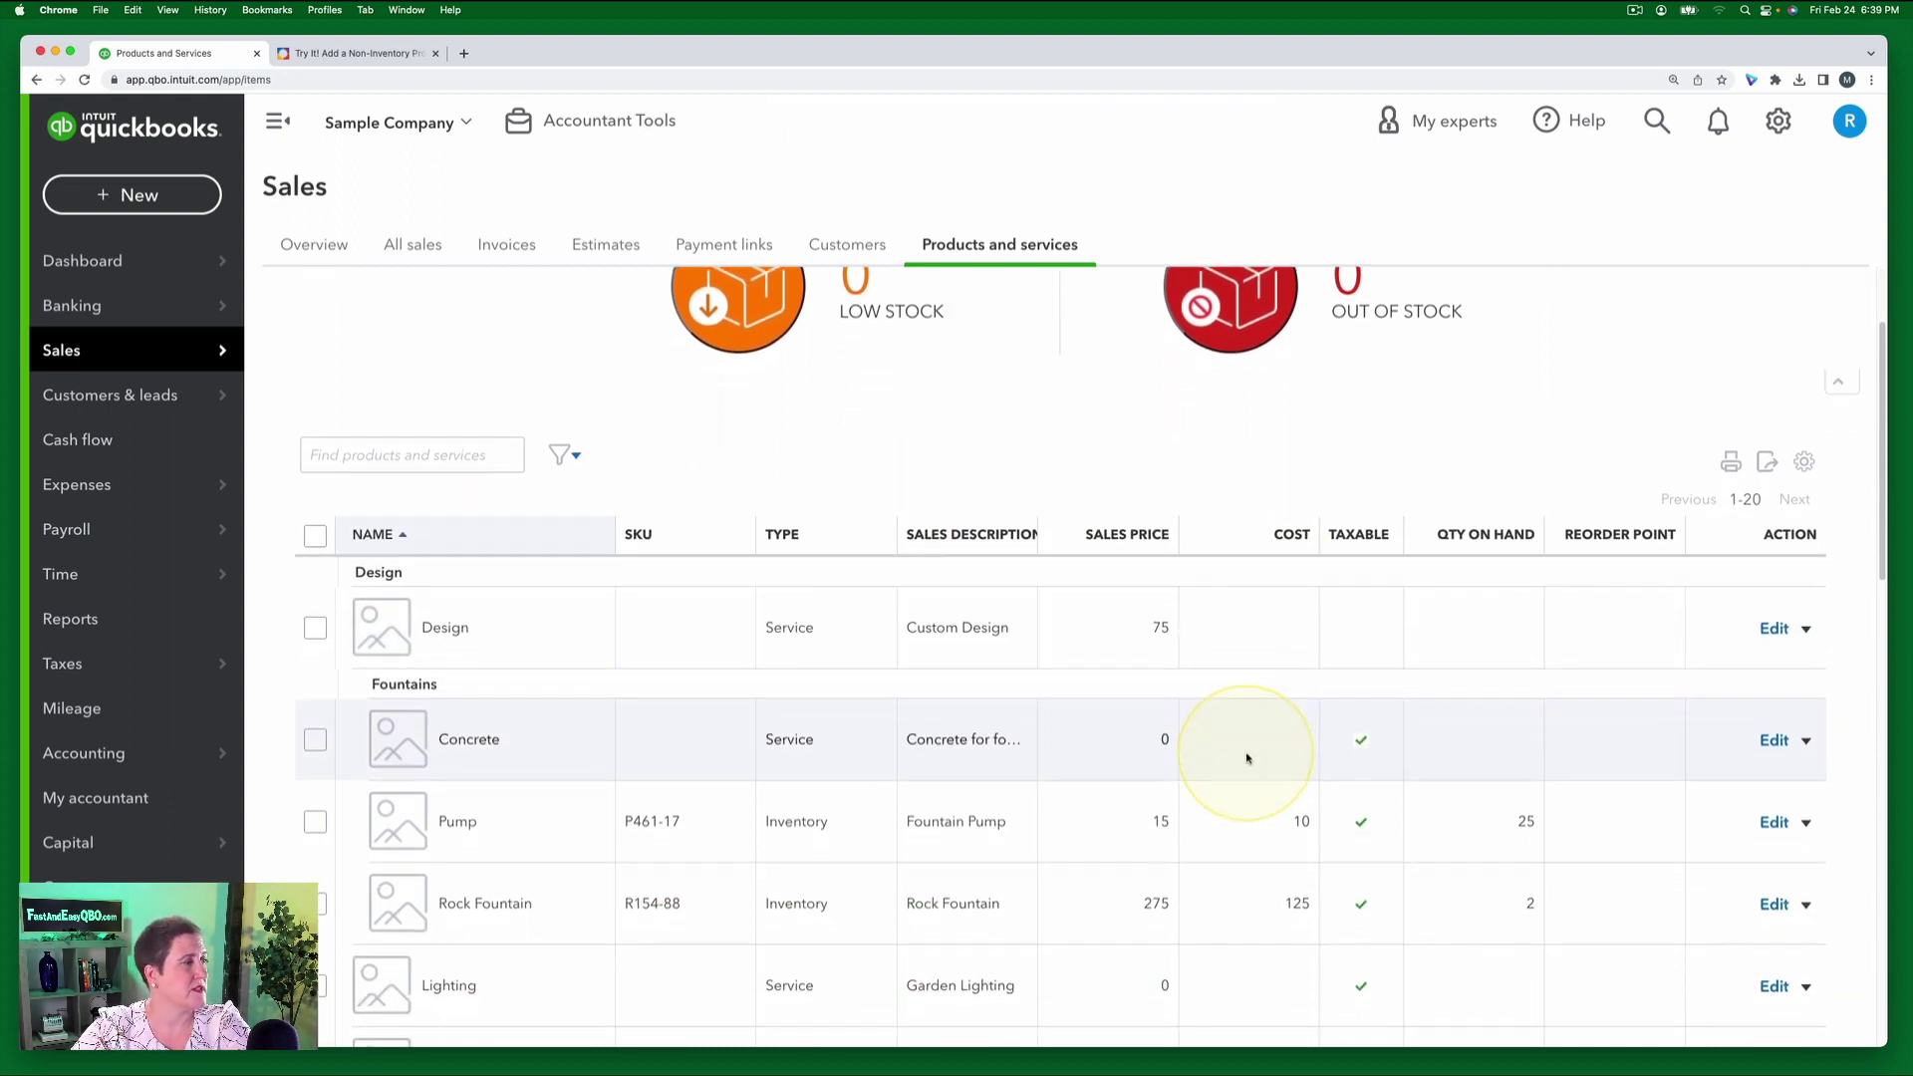
scroll(1246, 758, down, 7)
scroll(1247, 761, up, 2)
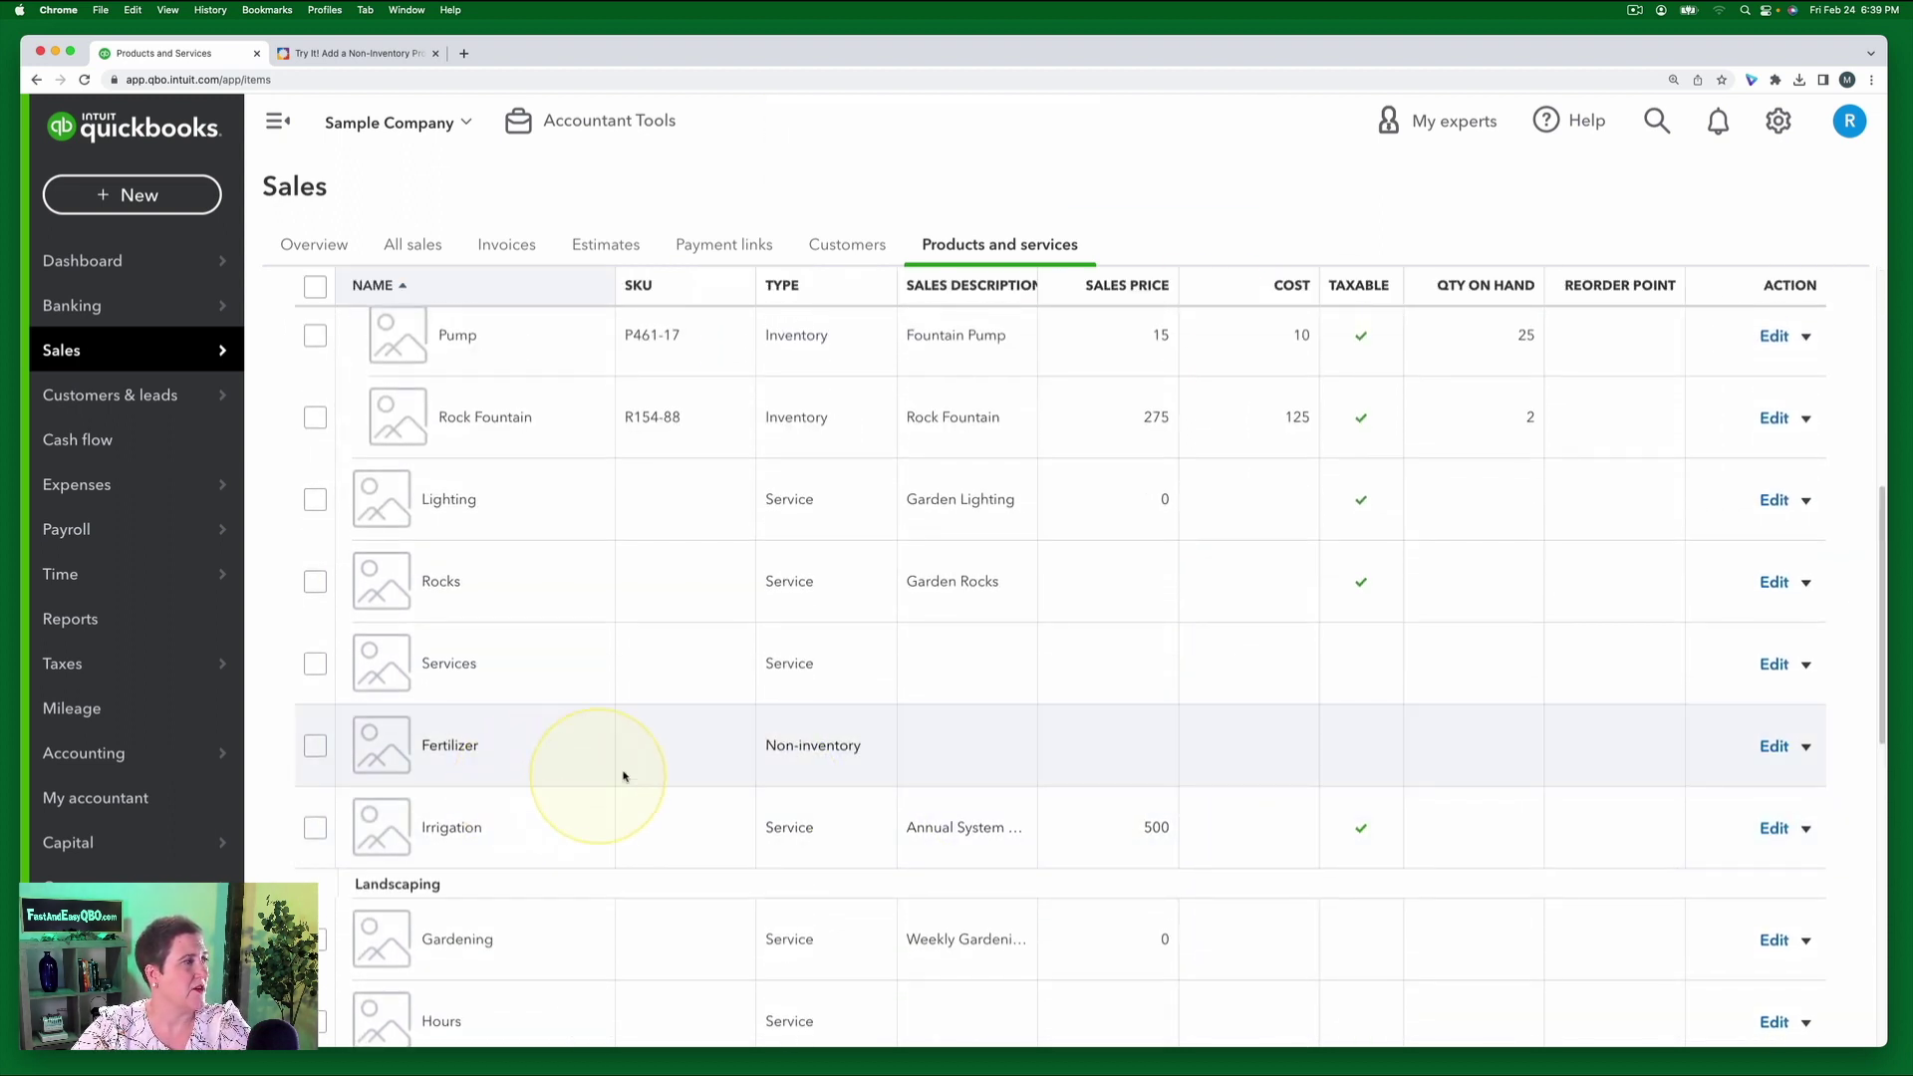